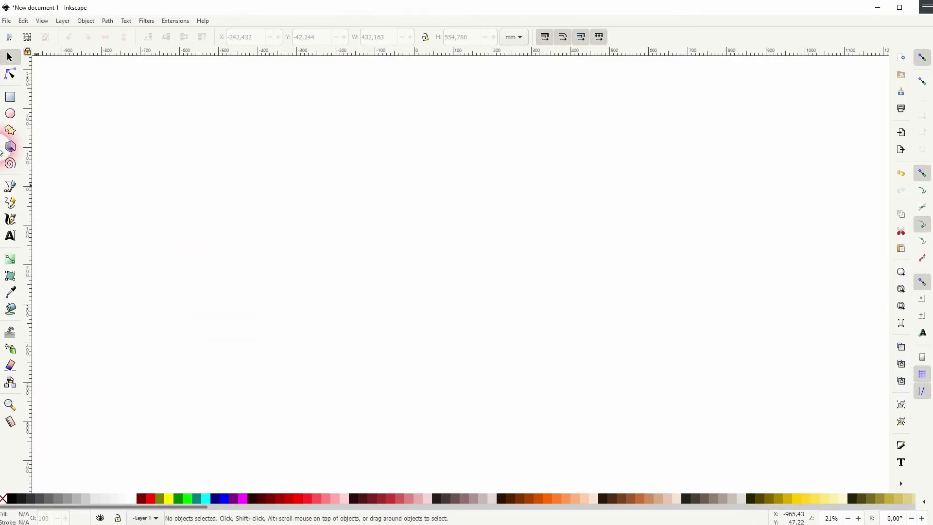
# Step: Draw a wide ellipse on the upper left of the canvas and remove its fill
pyautogui.click(11, 114)
pyautogui.moveTo(158, 136); pyautogui.dragTo(352, 208)
pyautogui.click(4, 498)
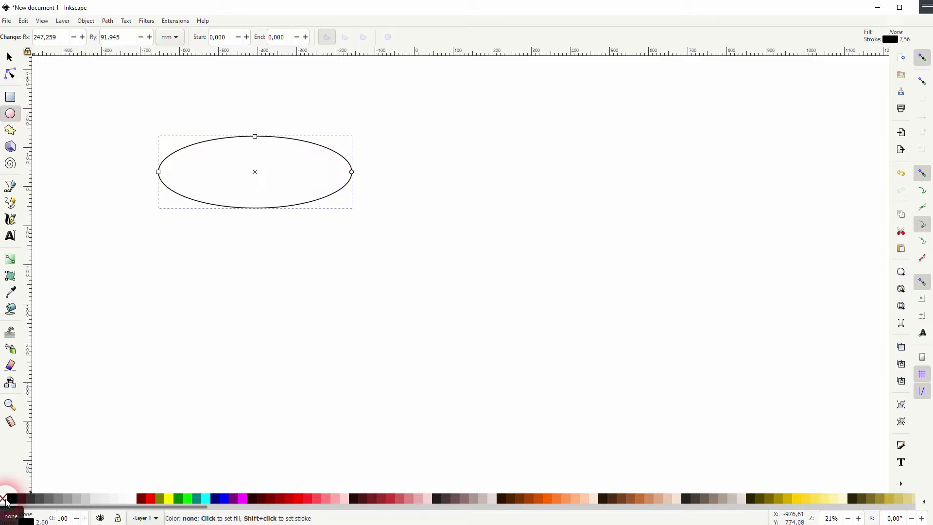
# Step: Set the ellipse's stroke width to 1 mm in Fill and Stroke
pyautogui.click(86, 20)
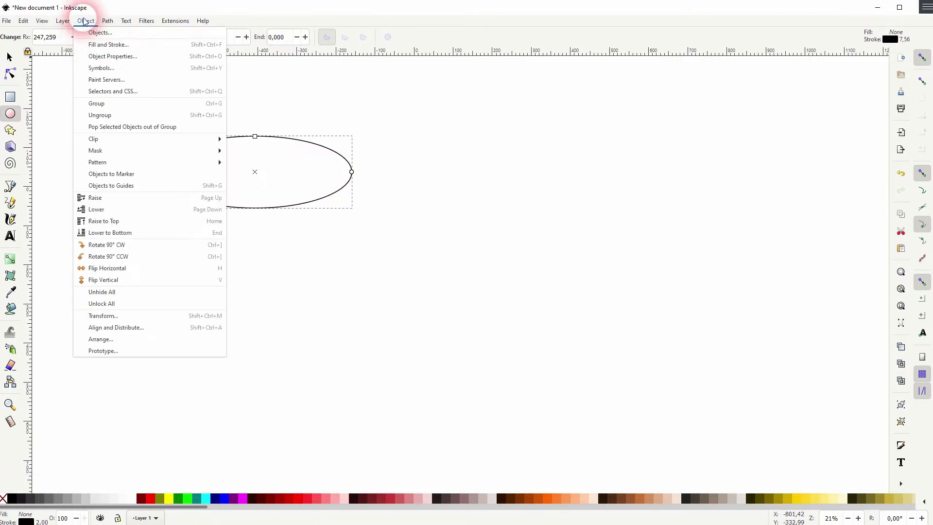
pyautogui.click(99, 45)
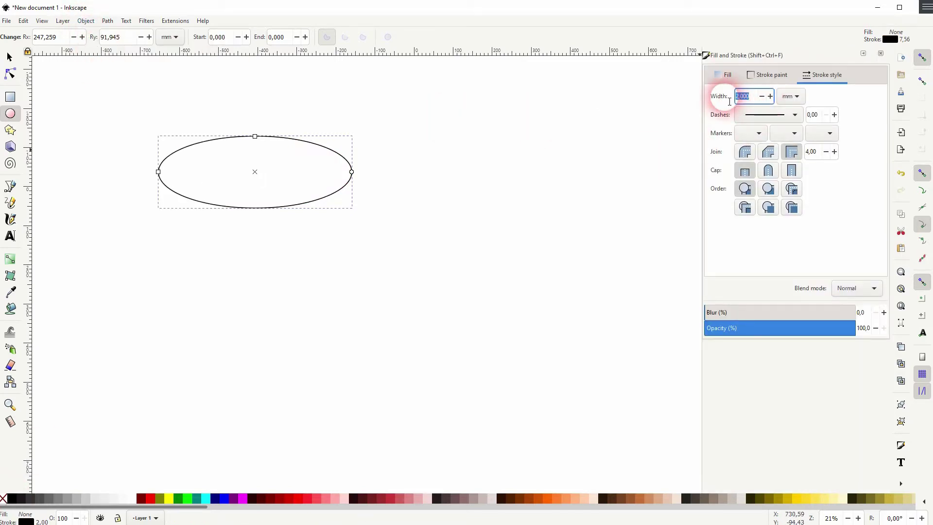
pyautogui.write('1')
pyautogui.press('Return')
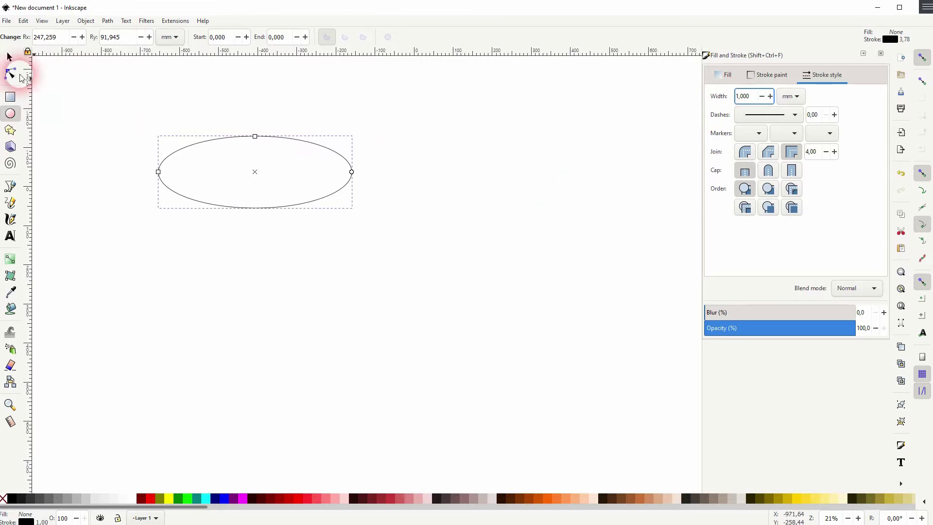
# Step: Squash the ellipse shorter and narrower, keeping its size units in millimetres
pyautogui.click(11, 56)
pyautogui.moveTo(254, 212); pyautogui.dragTo(255, 192)
pyautogui.moveTo(156, 160); pyautogui.dragTo(182, 160)
pyautogui.moveTo(270, 189); pyautogui.dragTo(266, 179)
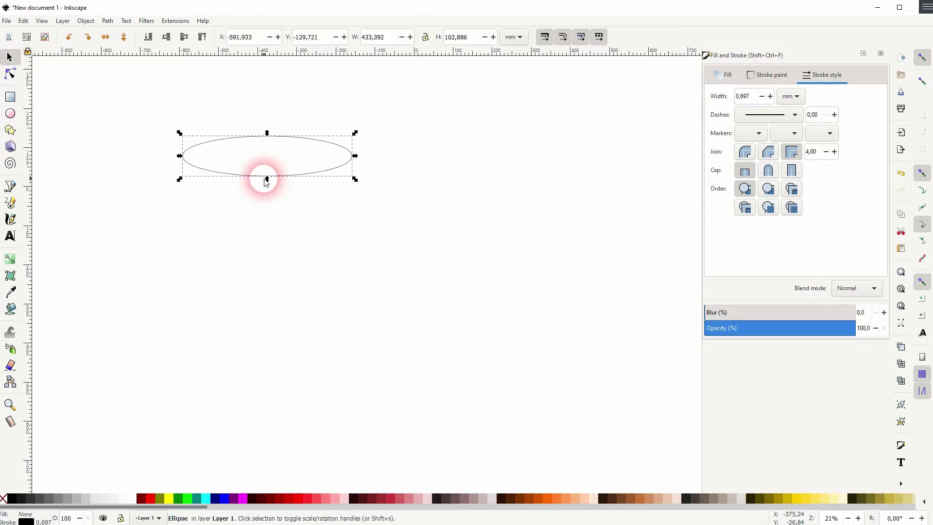
pyautogui.moveTo(396, 37); pyautogui.dragTo(349, 35)
pyautogui.moveTo(467, 41); pyautogui.dragTo(427, 36)
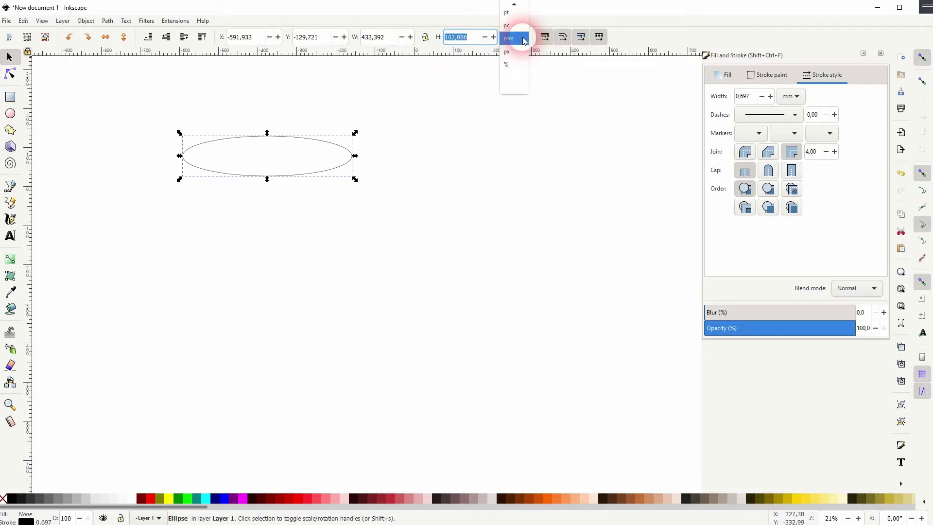
pyautogui.click(514, 38)
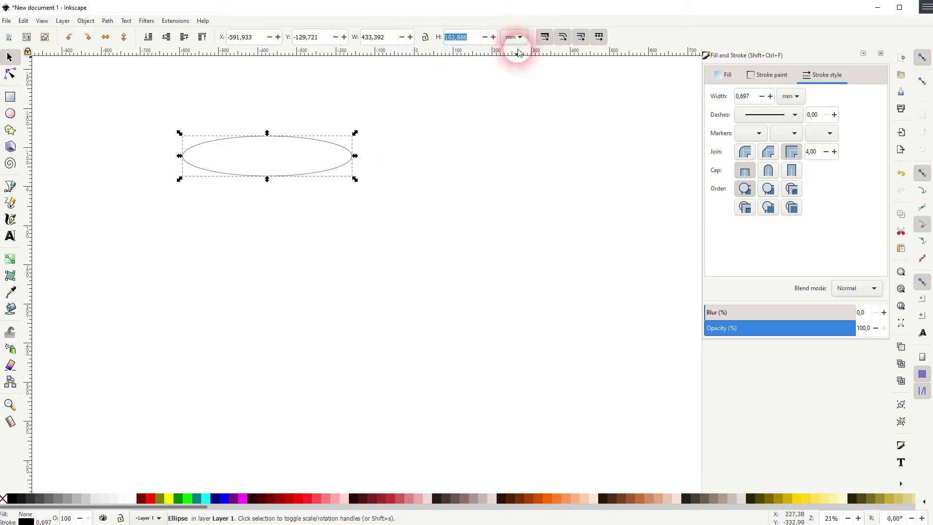
# Step: Duplicate the ellipse and move the copy straight down below the original
pyautogui.click(402, 192)
pyautogui.moveTo(154, 205); pyautogui.dragTo(438, 135)
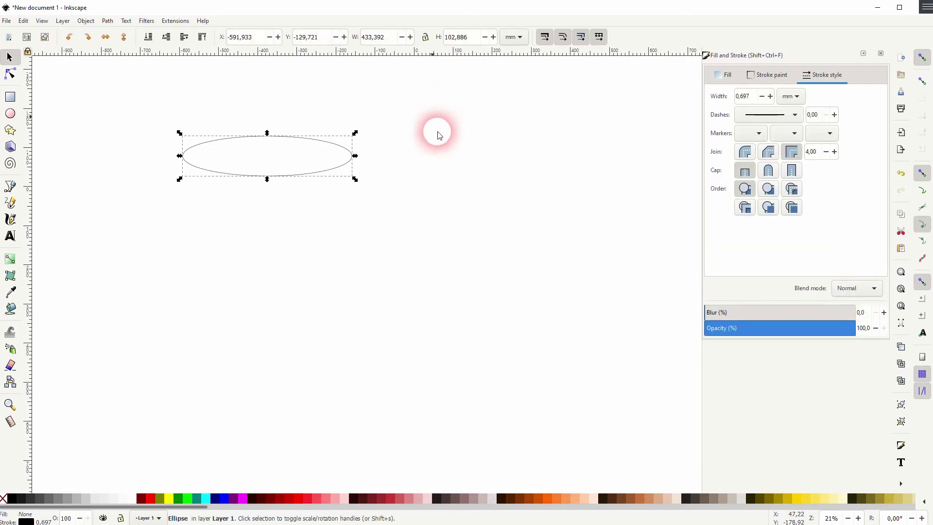
pyautogui.hotkey('ctrl', 'd')
pyautogui.moveTo(298, 181); pyautogui.dragTo(296, 417)
pyautogui.click(401, 337)
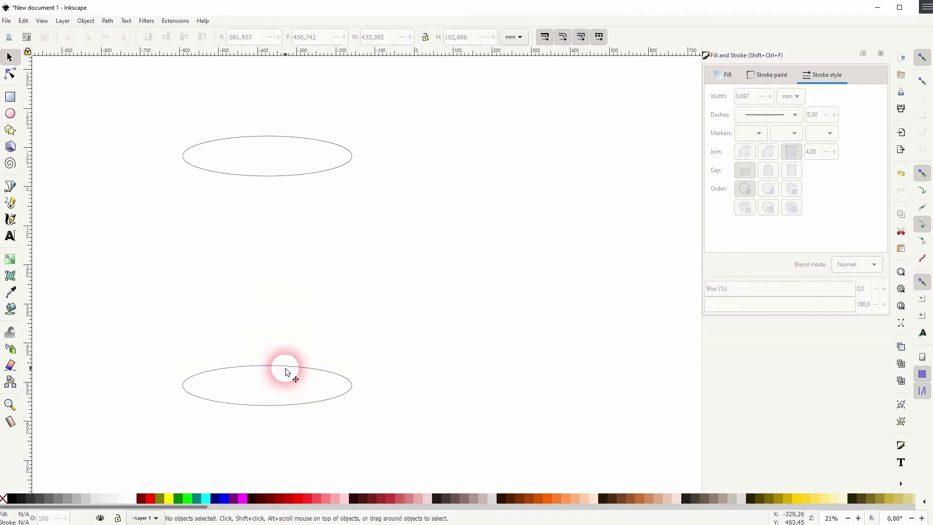
# Step: Draw left and right vertical side lines joining the top and bottom ellipses' ends
pyautogui.click(10, 187)
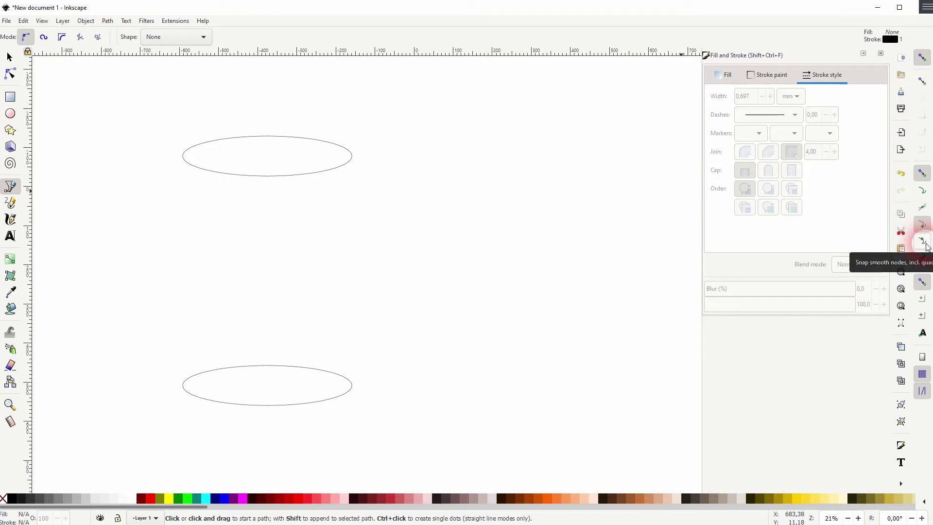
pyautogui.click(182, 156)
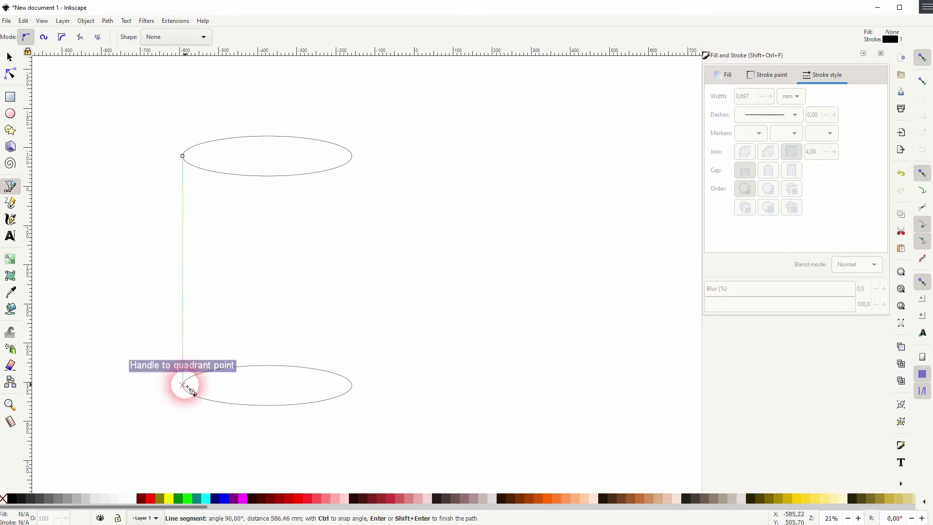
pyautogui.click(187, 386)
pyautogui.click(9, 57)
pyautogui.click(108, 225)
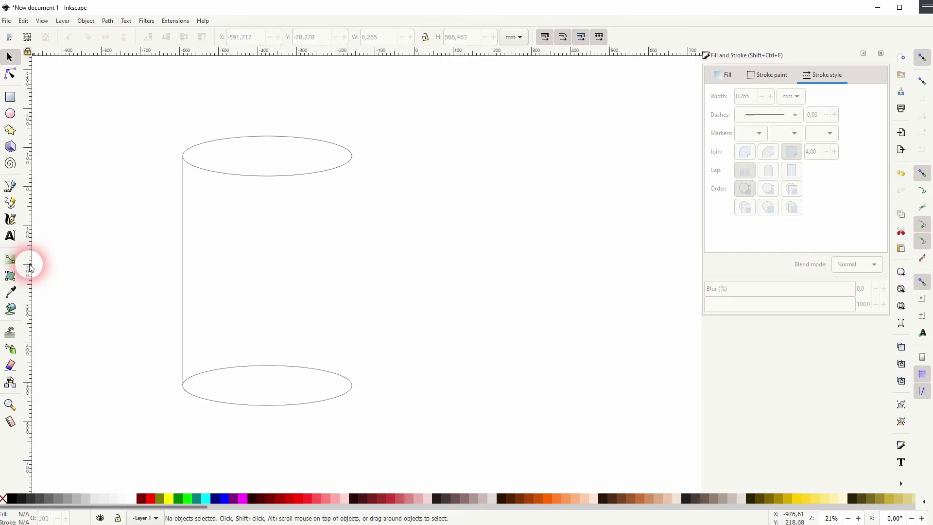
pyautogui.click(10, 186)
pyautogui.click(352, 156)
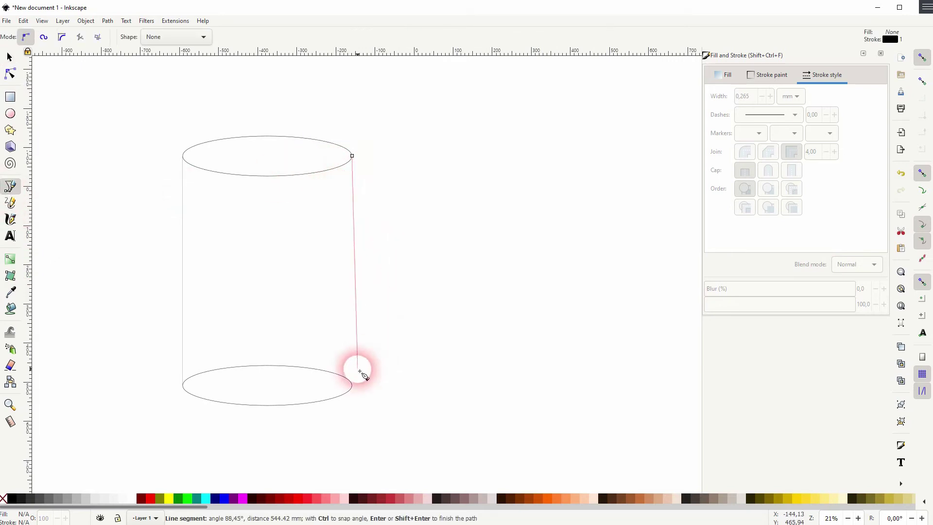
pyautogui.click(352, 385)
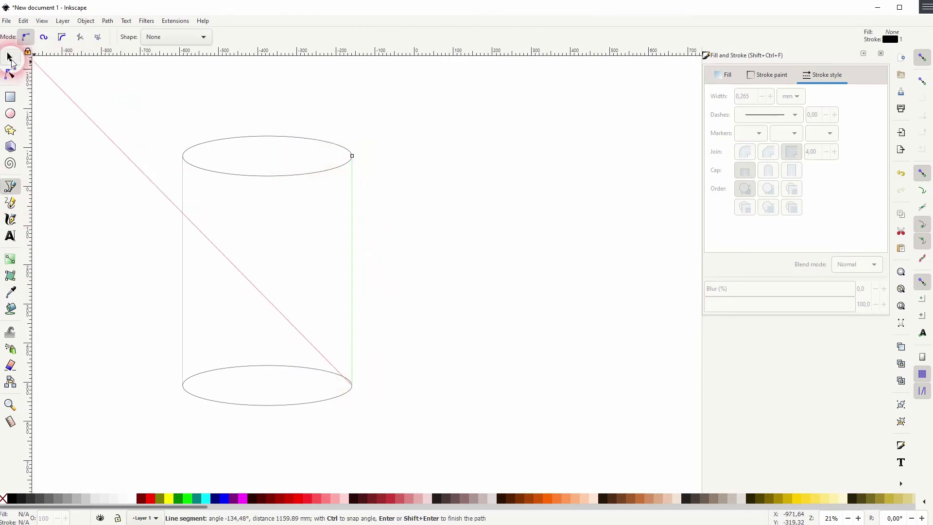
pyautogui.click(10, 58)
pyautogui.click(123, 264)
# Step: Give all four cylinder outlines a 1 mm stroke width
pyautogui.moveTo(137, 429)
pyautogui.mouseDown()
pyautogui.moveTo(294, 263)
pyautogui.moveTo(418, 79)
pyautogui.mouseUp()
pyautogui.click(790, 97)
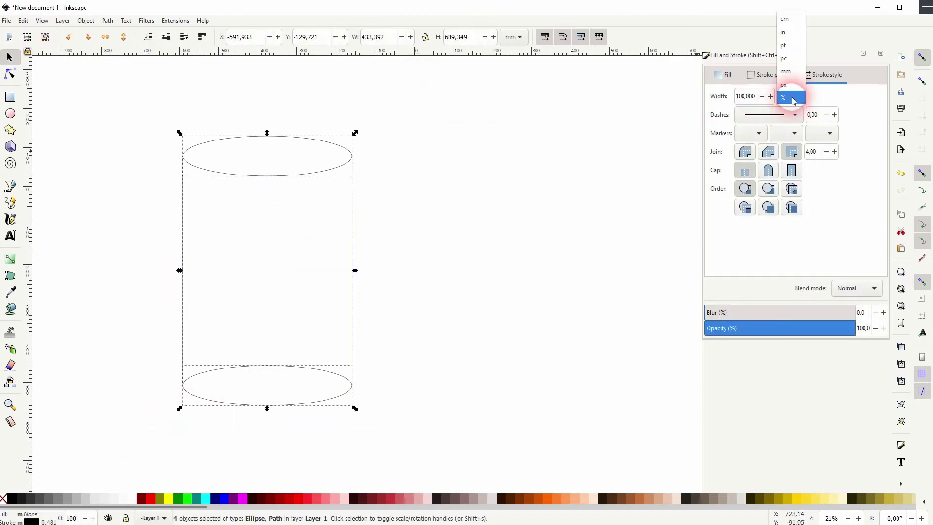
pyautogui.click(786, 72)
pyautogui.doubleClick(738, 97)
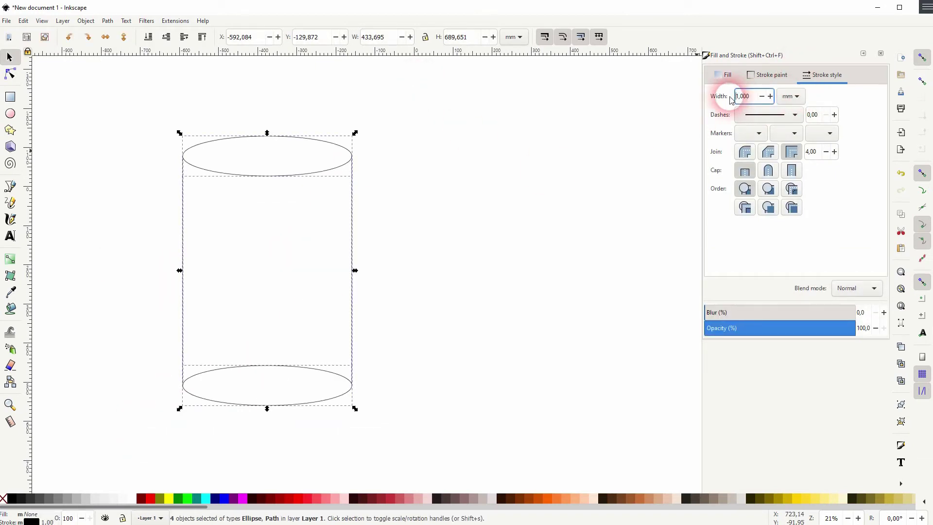
pyautogui.click(435, 304)
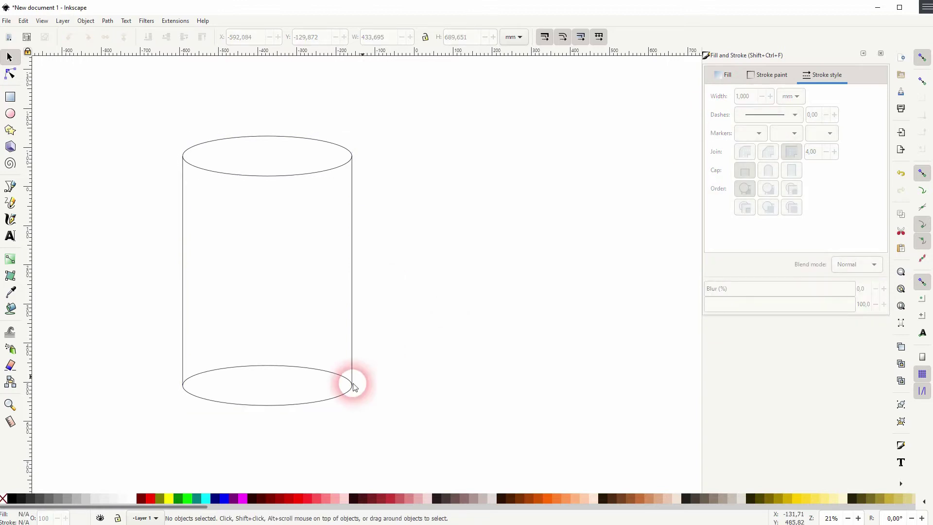
# Step: Place a copy of the bottom ellipse to the right of the cylinder
pyautogui.click(277, 371)
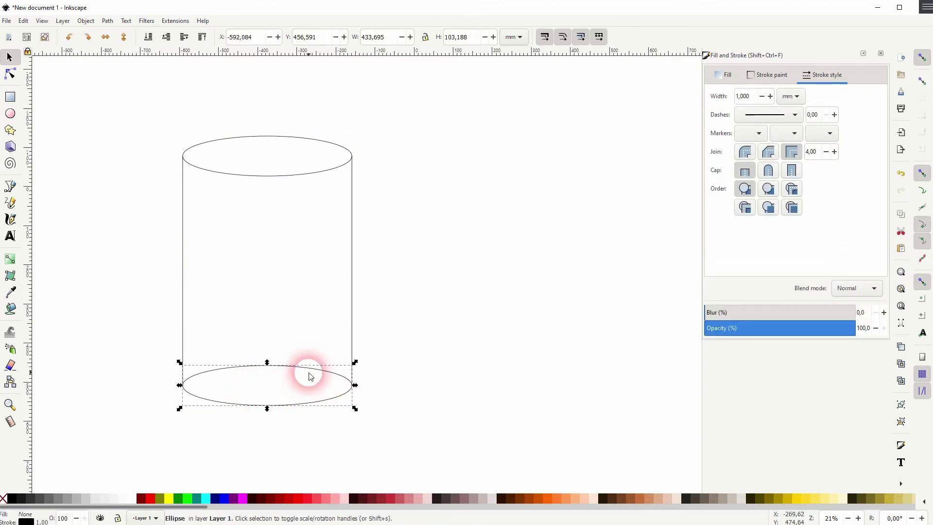
pyautogui.moveTo(305, 369); pyautogui.dragTo(523, 311)
pyautogui.click(488, 261)
pyautogui.click(34, 210)
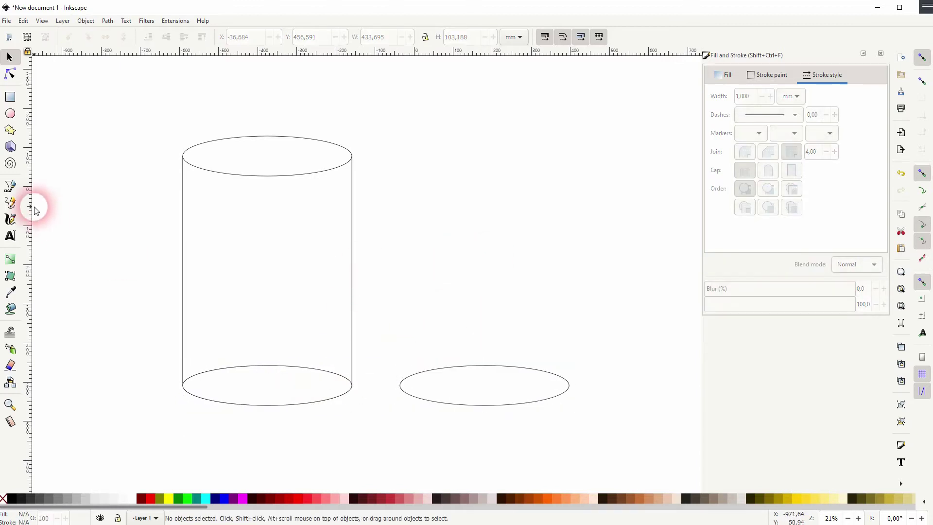
# Step: Cover the copy's upper half with a closed five-node black shape that has no outline
pyautogui.click(11, 186)
pyautogui.click(399, 385)
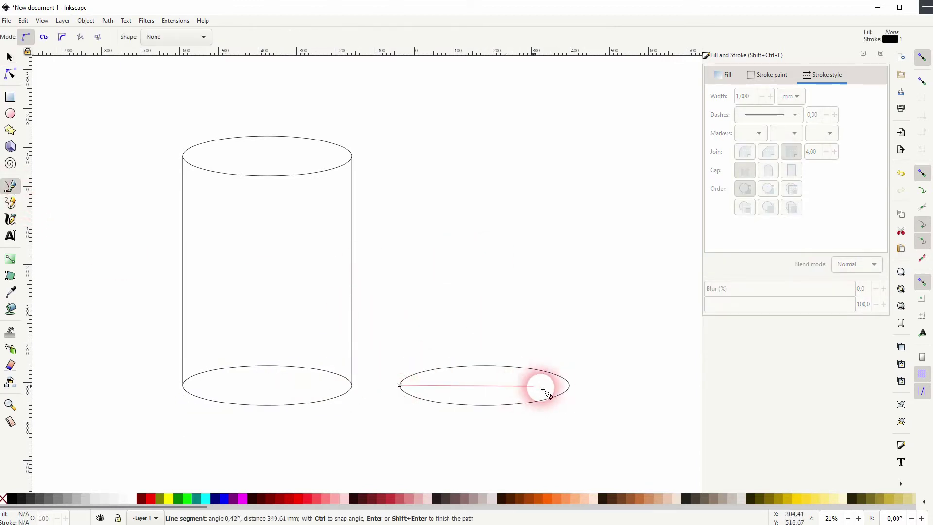
pyautogui.click(569, 385)
pyautogui.click(568, 254)
pyautogui.click(413, 256)
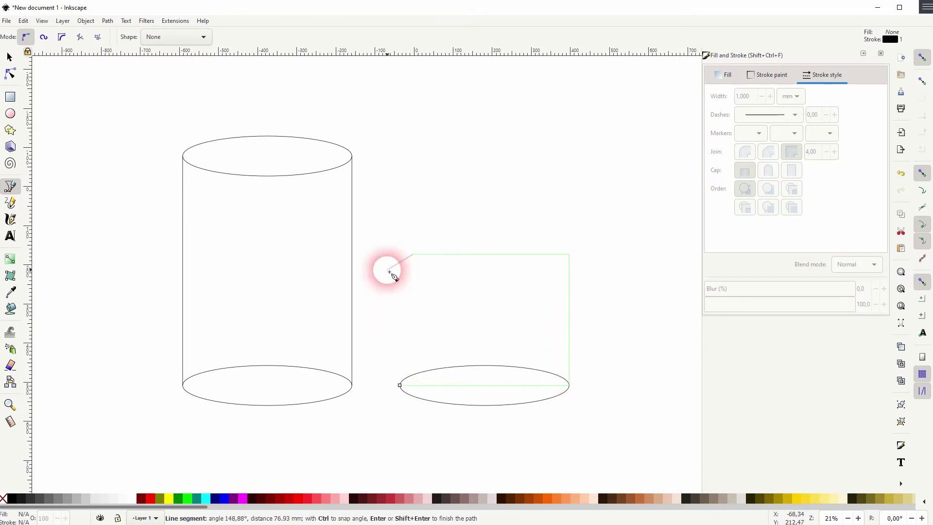
pyautogui.click(382, 259)
pyautogui.click(399, 385)
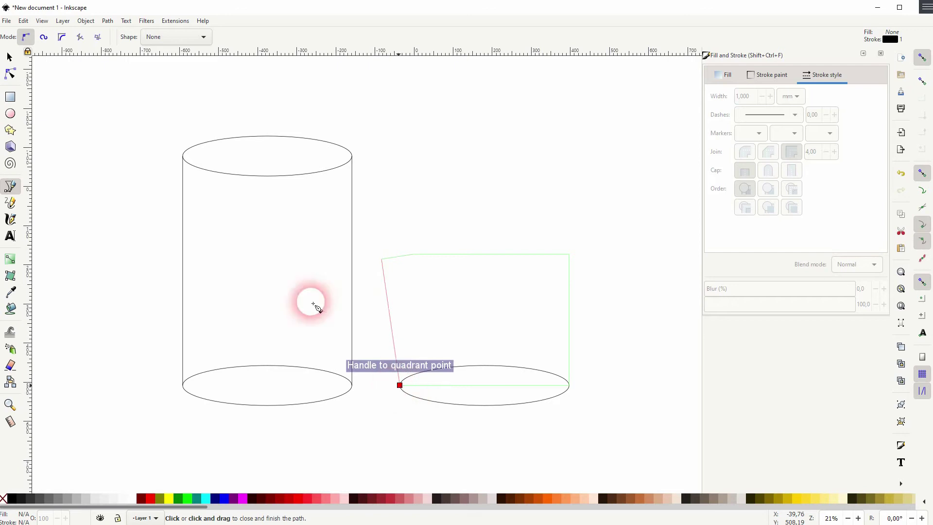
pyautogui.click(16, 502)
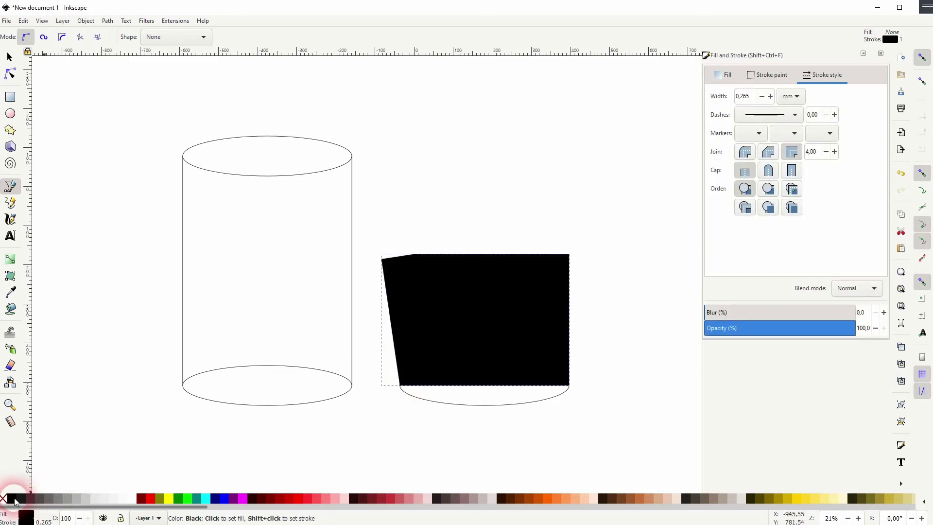
pyautogui.keyDown('shift'); pyautogui.click(4, 500); pyautogui.keyUp('shift')
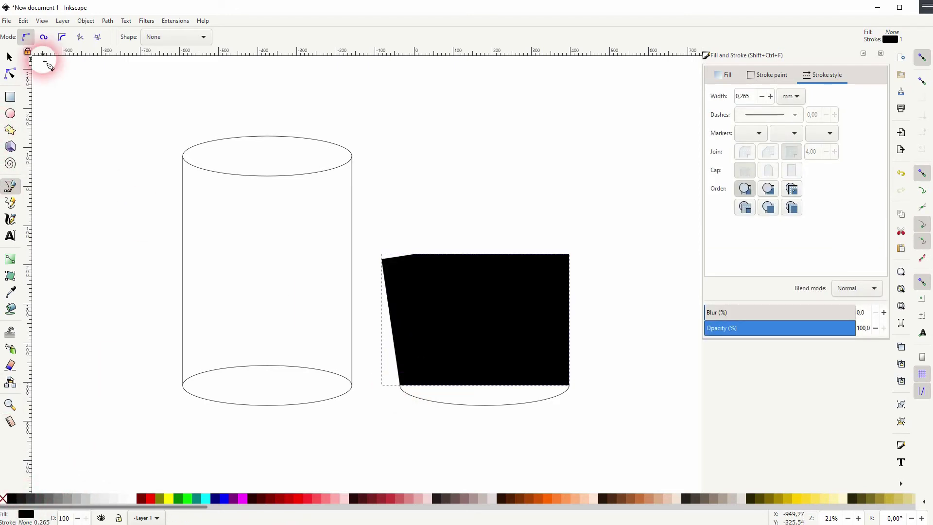
pyautogui.click(8, 57)
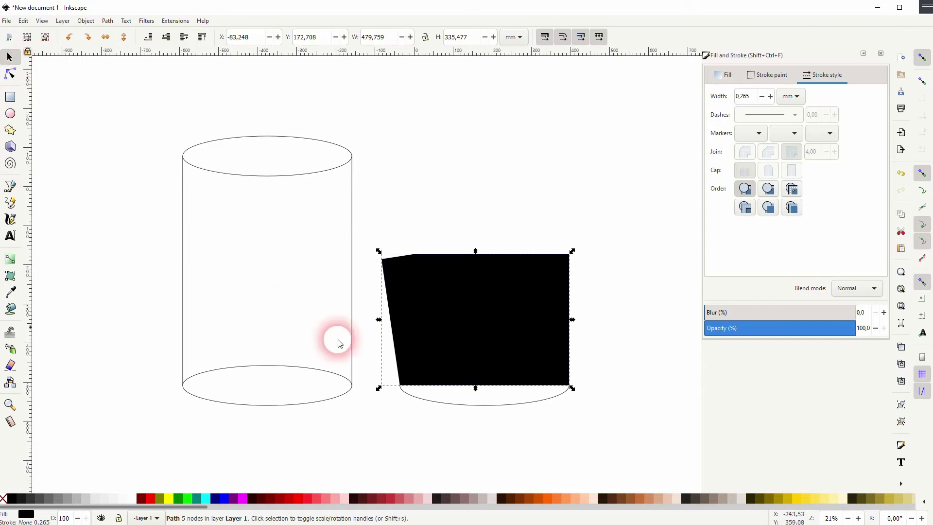
pyautogui.click(468, 407)
pyautogui.click(106, 20)
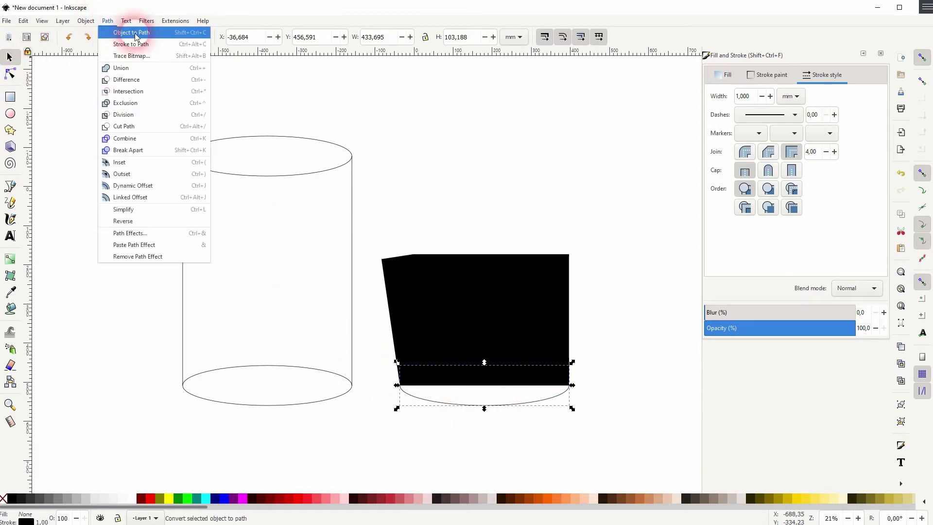
# Step: Convert the ellipse copy's stroke to a path and cut it with the black shape
pyautogui.click(150, 47)
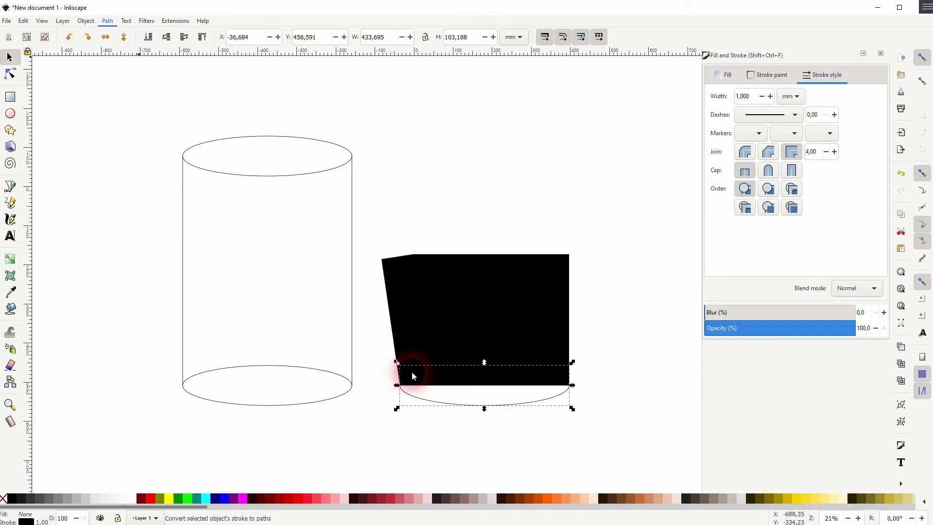
pyautogui.moveTo(382, 436)
pyautogui.mouseDown()
pyautogui.moveTo(585, 198)
pyautogui.moveTo(608, 245)
pyautogui.mouseUp()
pyautogui.keyDown('shift'); pyautogui.click(474, 315); pyautogui.keyUp('shift')
pyautogui.click(107, 21)
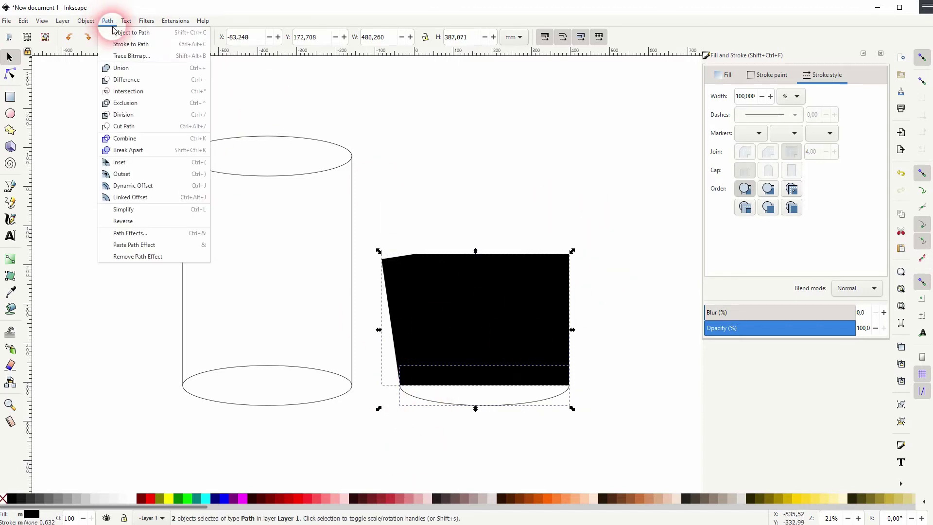
pyautogui.click(135, 130)
# Step: Give all the cut pieces a black outline
pyautogui.click(580, 368)
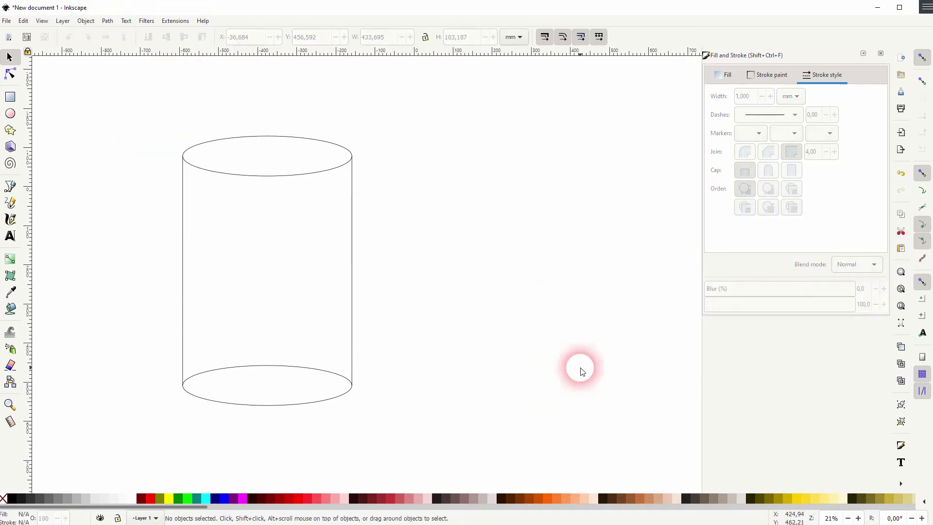
pyautogui.moveTo(374, 424); pyautogui.dragTo(615, 292)
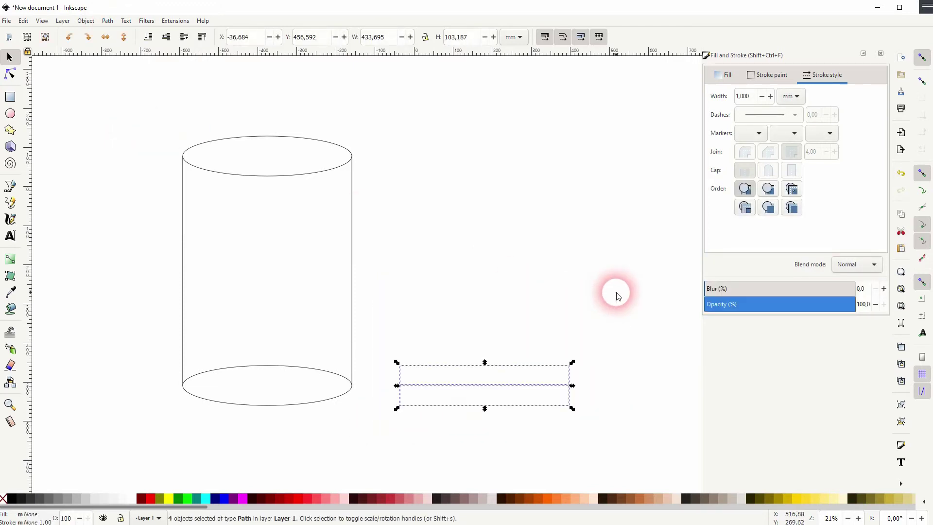
pyautogui.keyDown('shift'); pyautogui.click(12, 499); pyautogui.keyUp('shift')
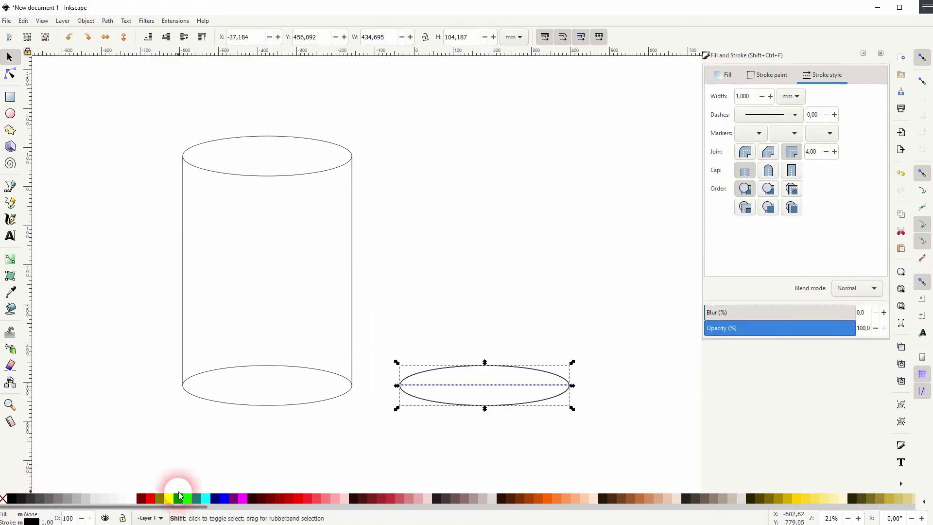
pyautogui.click(368, 446)
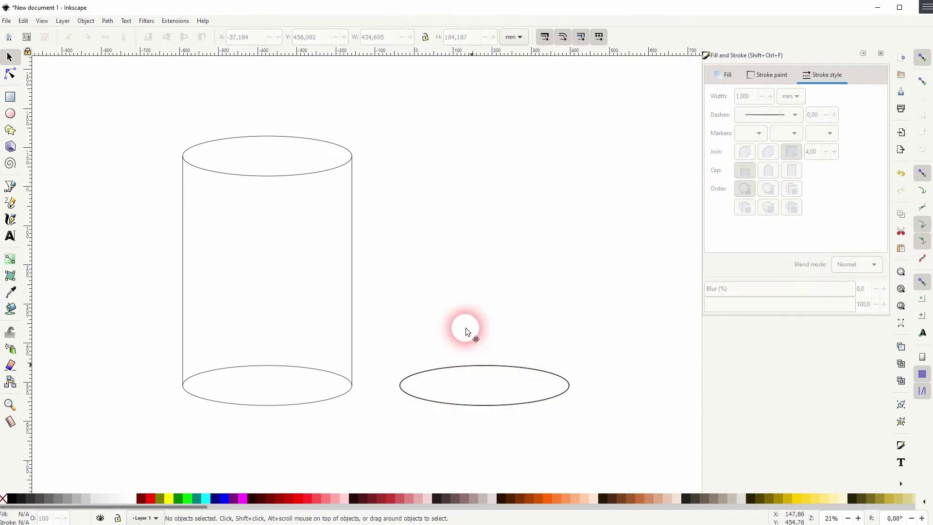
# Step: Delete the extra pieces, separate the two arcs, and fit the front arc onto the cylinder's base
pyautogui.click(464, 306)
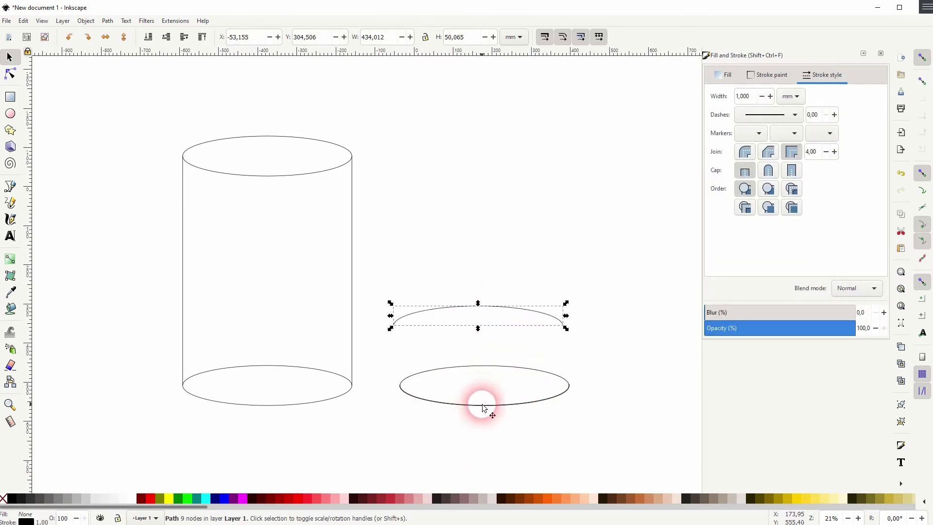
pyautogui.press('Delete')
pyautogui.moveTo(484, 407); pyautogui.dragTo(483, 437)
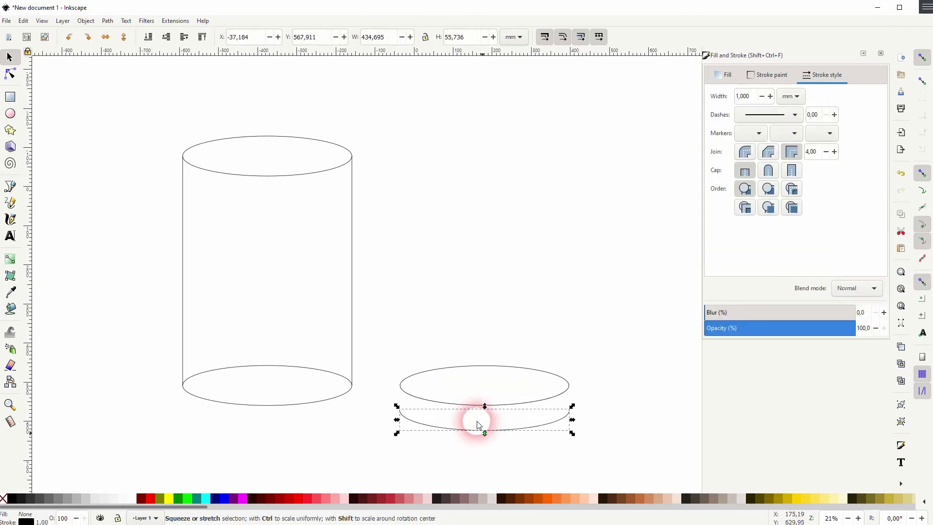
pyautogui.press('Delete')
pyautogui.moveTo(473, 370); pyautogui.dragTo(471, 322)
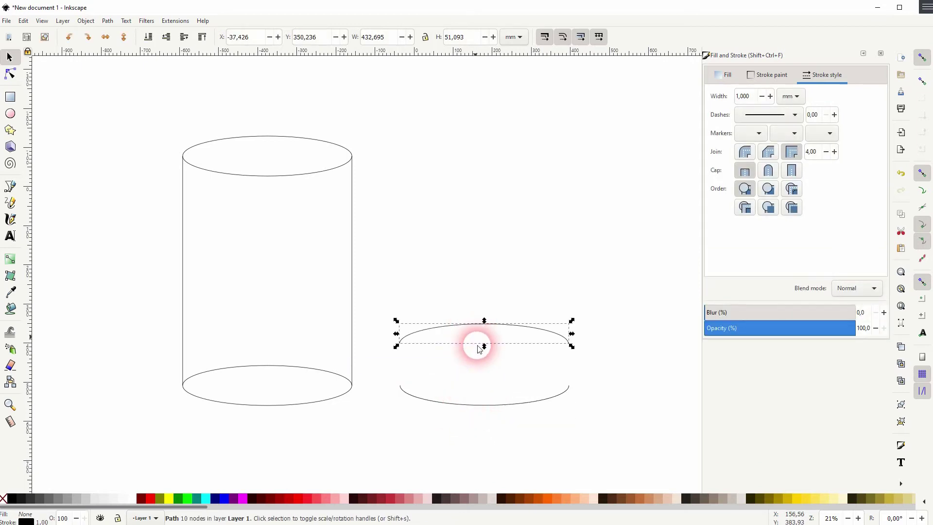
pyautogui.moveTo(477, 406); pyautogui.dragTo(264, 406)
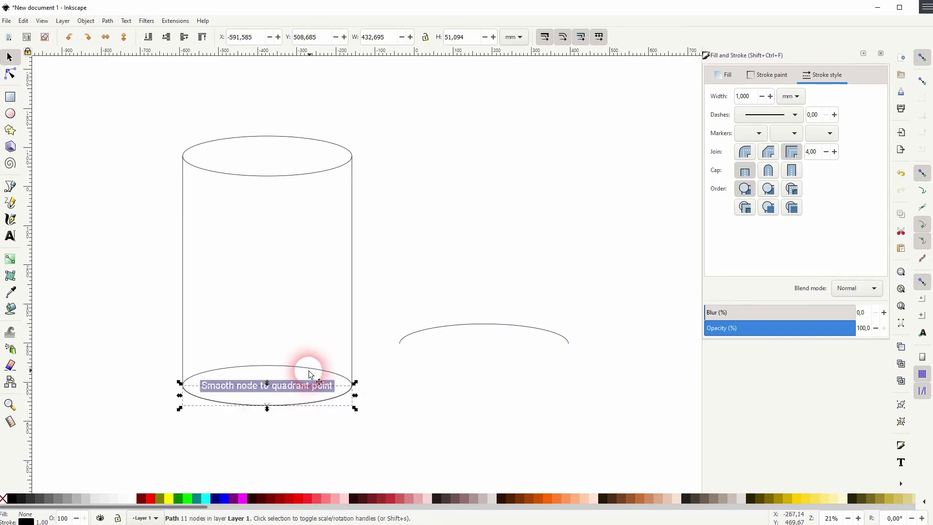
pyautogui.click(521, 359)
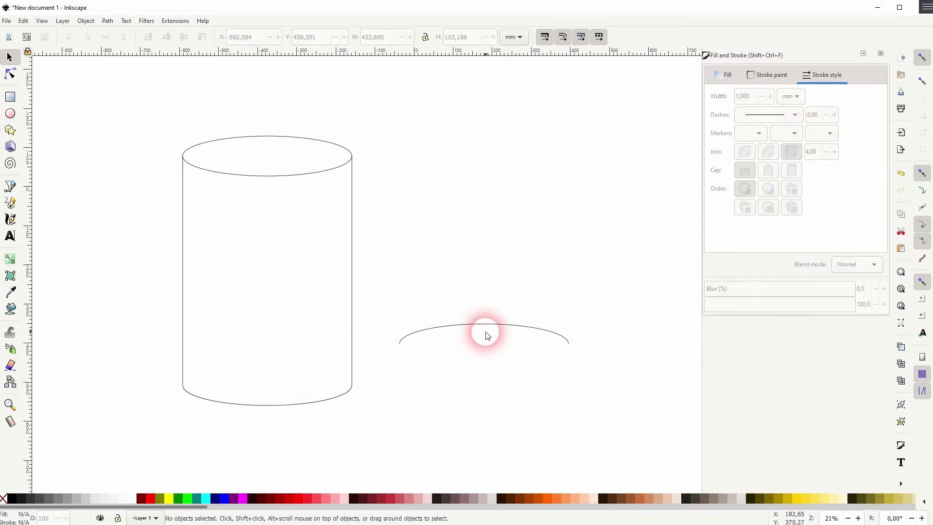
# Step: Move the upper back arc onto the cylinder's base and give it a dashed stroke
pyautogui.moveTo(451, 323); pyautogui.dragTo(273, 372)
pyautogui.click(783, 118)
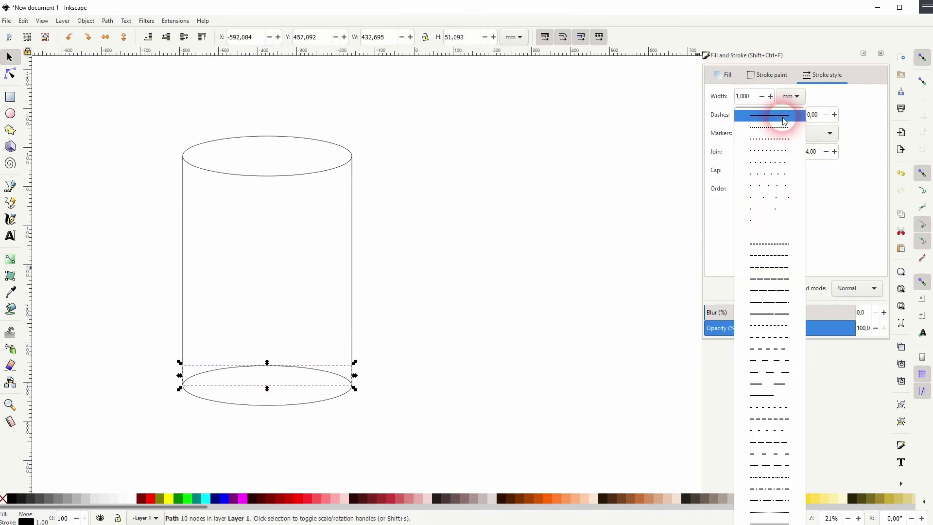
pyautogui.click(777, 377)
pyautogui.click(471, 386)
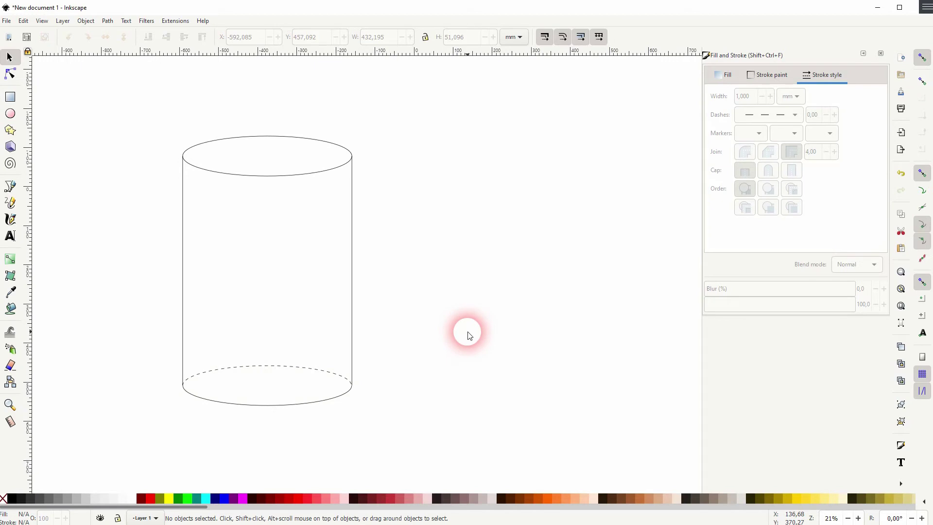
# Step: Add horizontal guides at the top ellipse's peak and back arc's crest, and vertical guides at both sides
pyautogui.moveTo(471, 333); pyautogui.dragTo(432, 319)
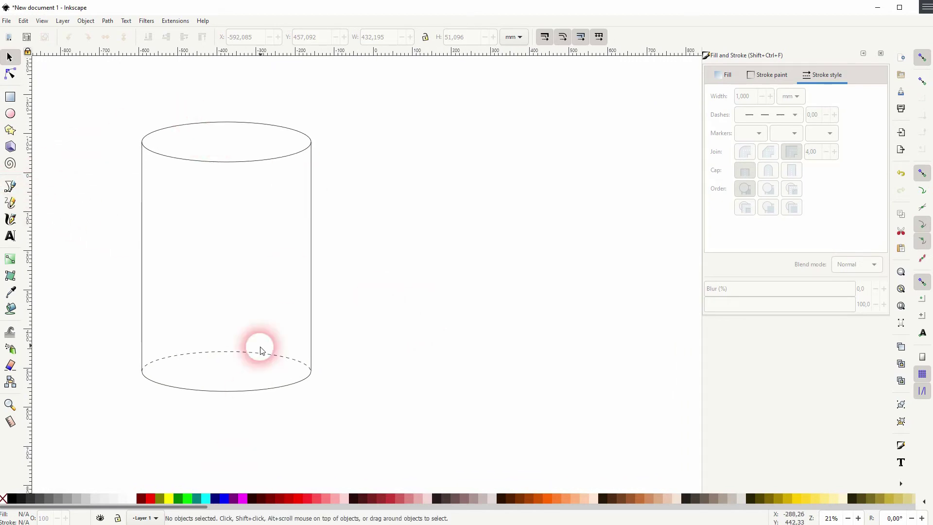
pyautogui.moveTo(147, 50); pyautogui.dragTo(230, 119)
pyautogui.moveTo(235, 46); pyautogui.dragTo(228, 355)
pyautogui.moveTo(30, 162); pyautogui.dragTo(142, 147)
pyautogui.moveTo(29, 145); pyautogui.dragTo(311, 141)
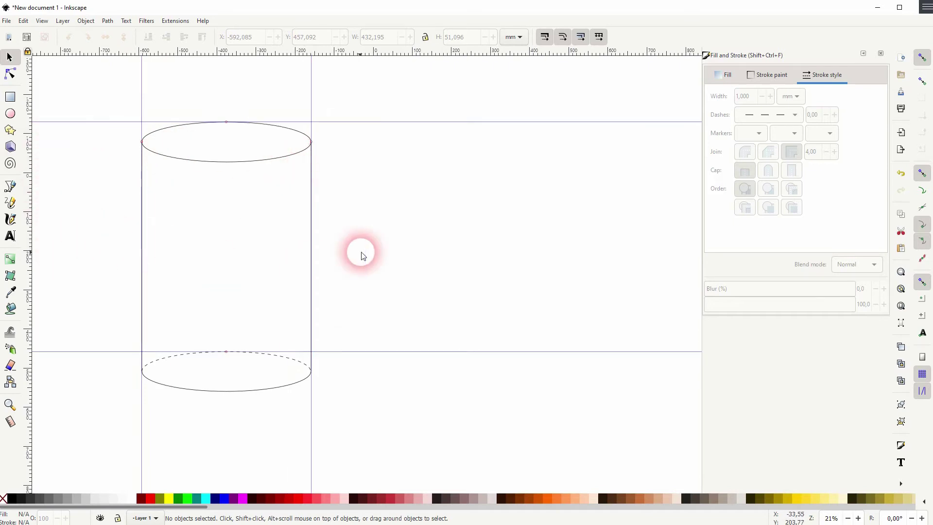
# Step: Draw a short vertical line down from the top guide with an arrowhead end marker
pyautogui.click(14, 188)
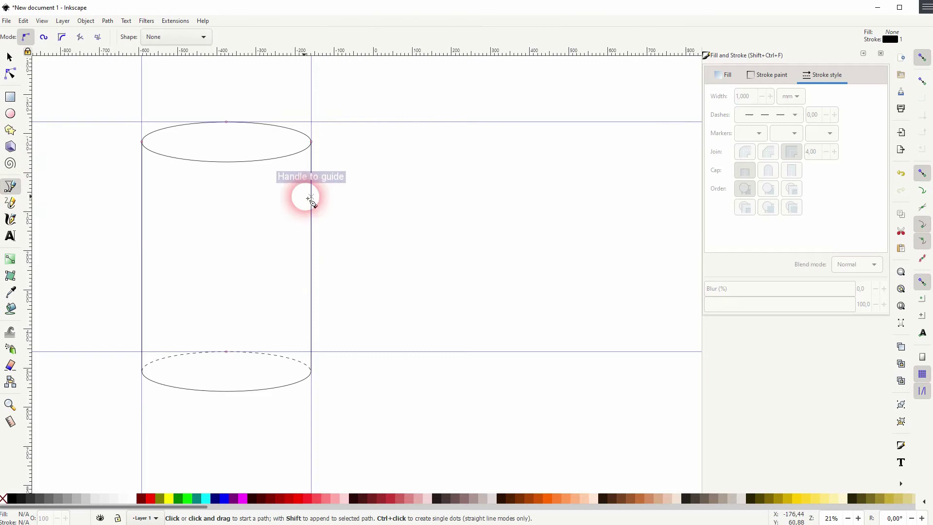
pyautogui.click(384, 122)
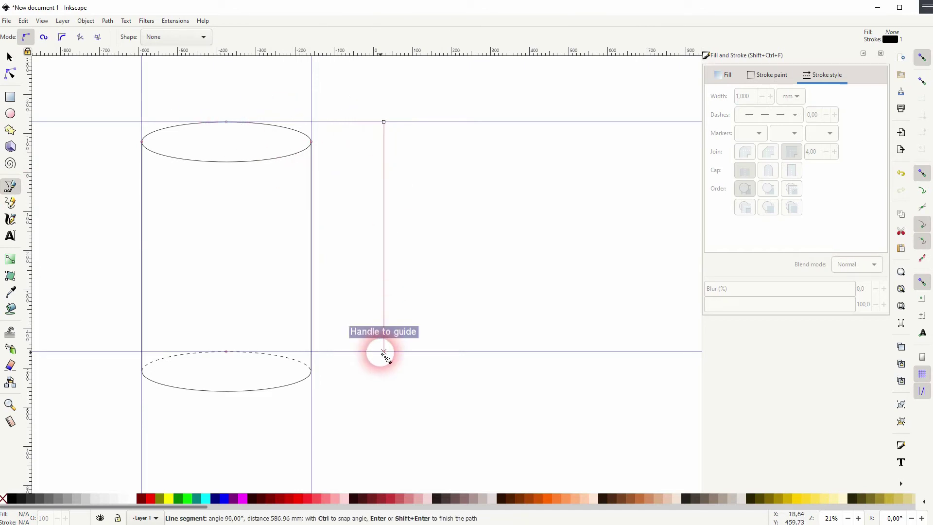
pyautogui.click(384, 207)
pyautogui.click(8, 57)
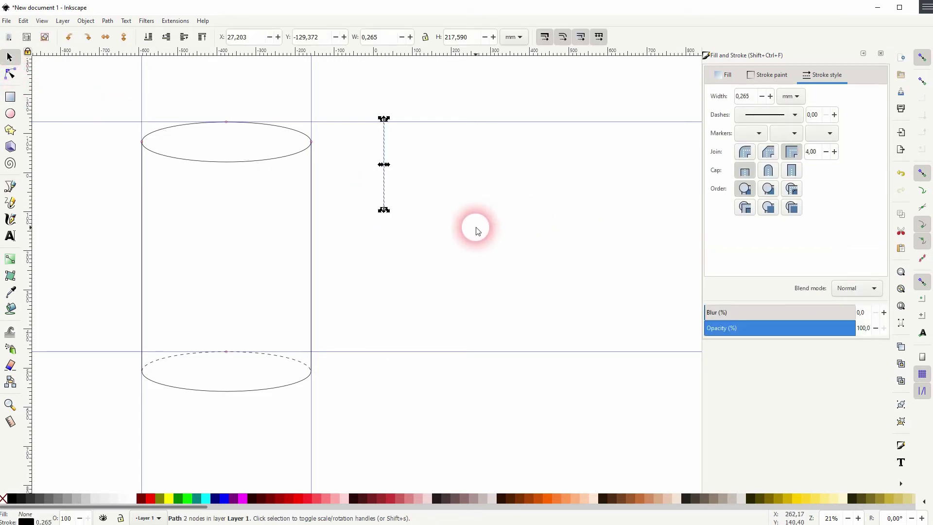
pyautogui.click(827, 133)
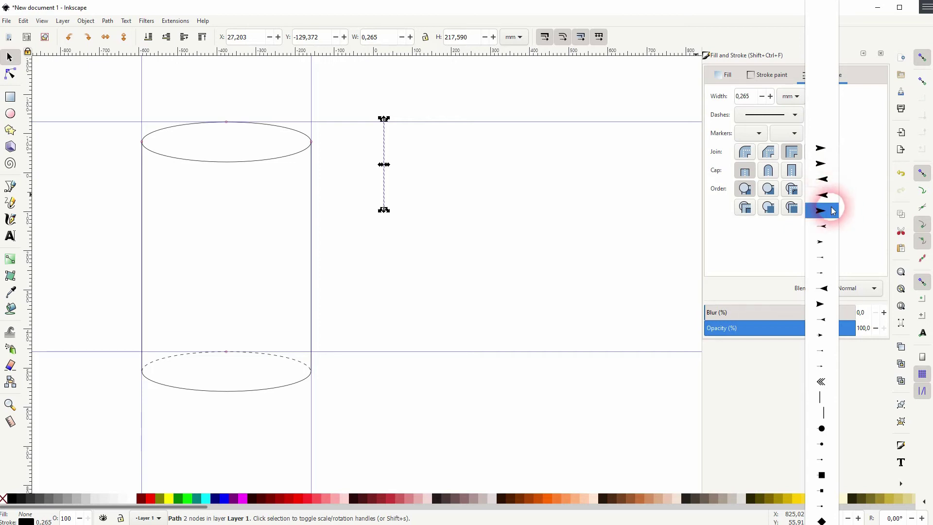
pyautogui.click(828, 164)
pyautogui.click(488, 253)
# Step: Set the arrow line's stroke width to 1.5 mm
pyautogui.moveTo(353, 219); pyautogui.dragTo(440, 97)
pyautogui.tripleClick(746, 96)
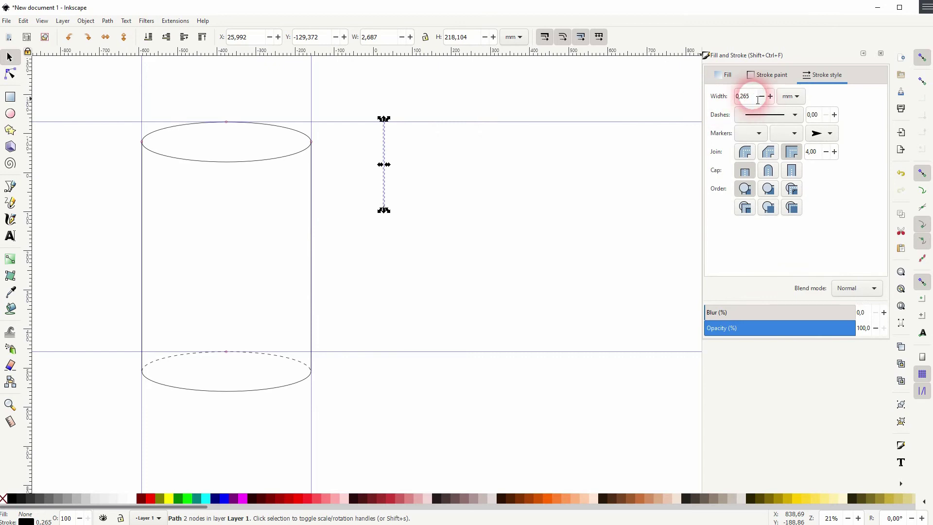
pyautogui.write('2')
pyautogui.press('Return')
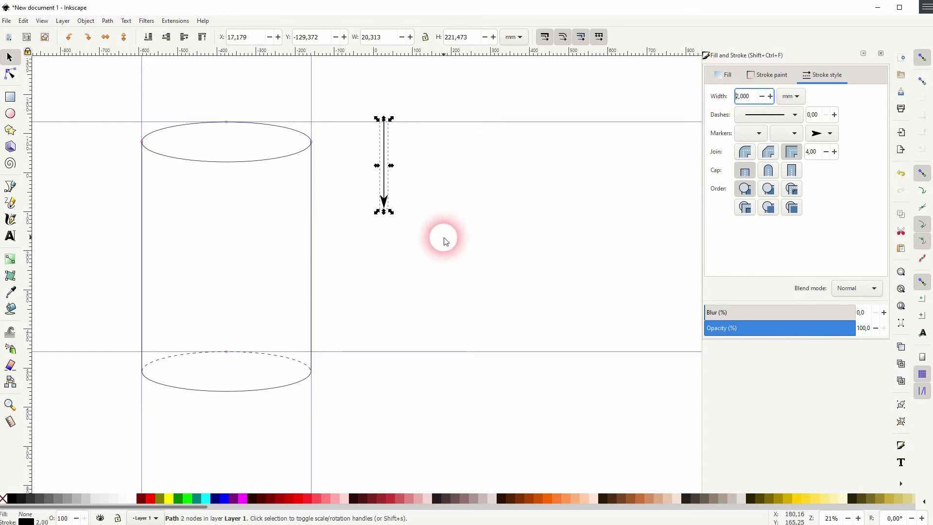
pyautogui.tripleClick(747, 97)
pyautogui.write('1')
pyautogui.press('Return')
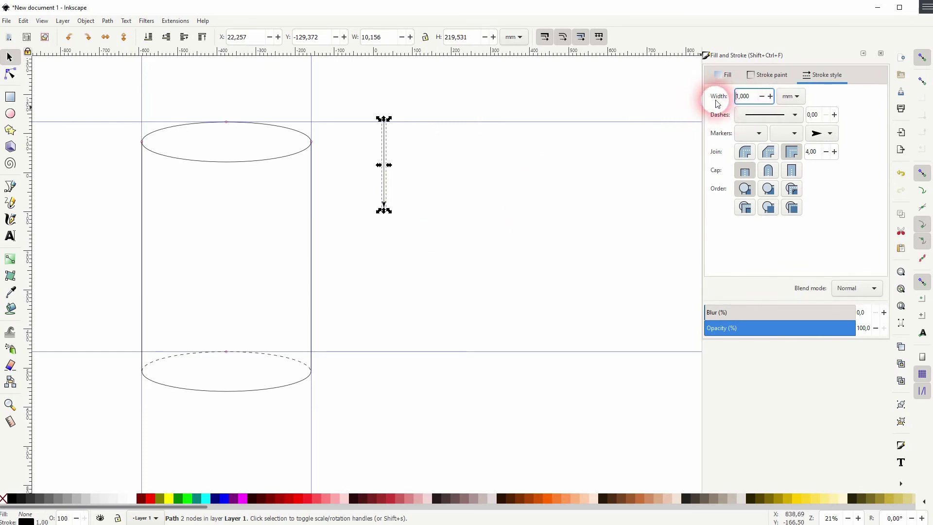
pyautogui.click(726, 105)
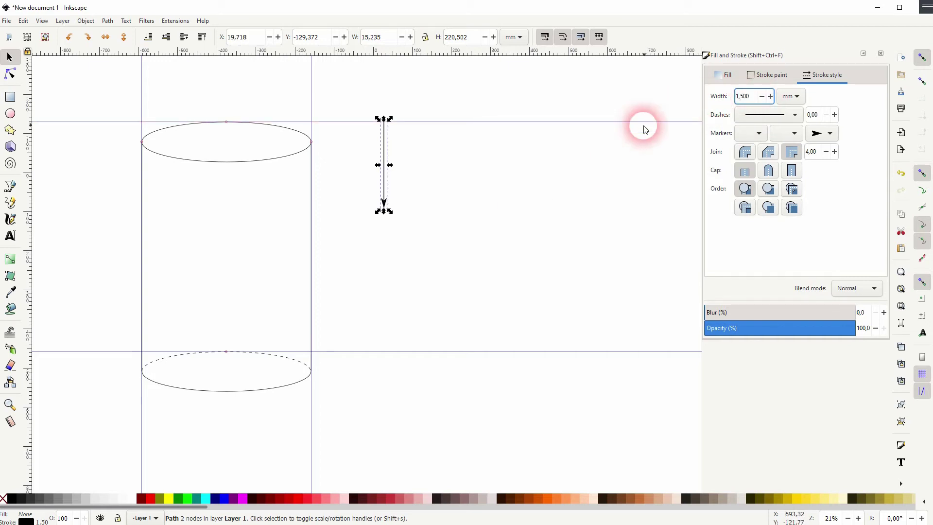
pyautogui.click(508, 250)
# Step: Move the arrow so its tip meets the lower guide and stretch it upward
pyautogui.moveTo(383, 171)
pyautogui.mouseDown()
pyautogui.moveTo(383, 316)
pyautogui.moveTo(353, 329)
pyautogui.mouseUp()
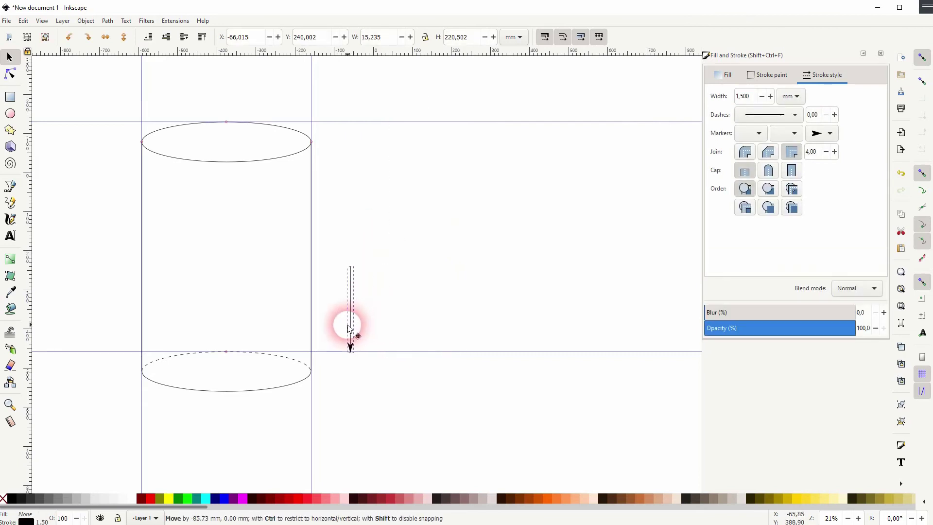
pyautogui.moveTo(350, 294); pyautogui.dragTo(350, 229)
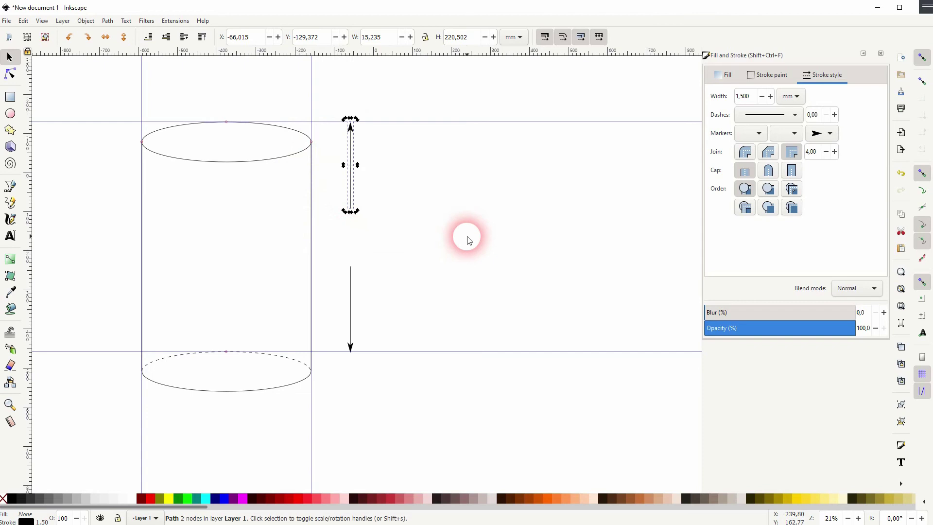
pyautogui.click(459, 249)
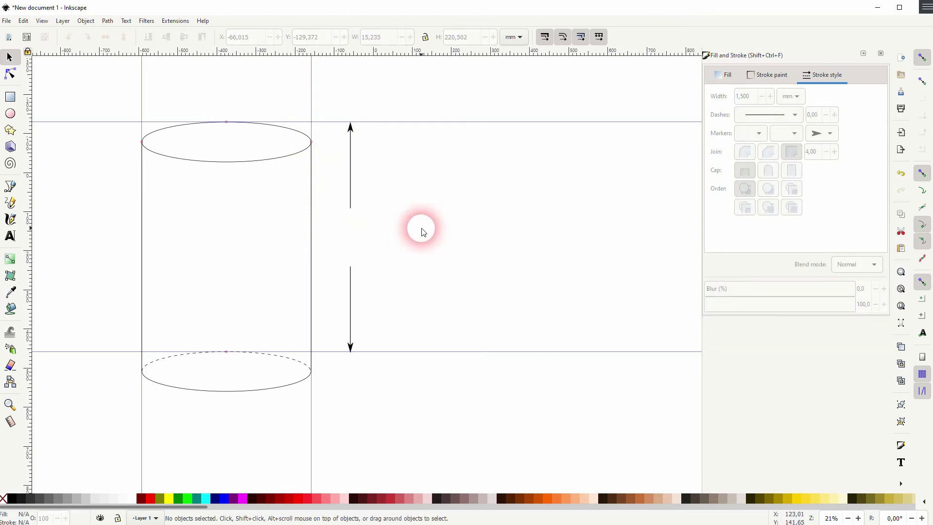
pyautogui.click(353, 290)
pyautogui.moveTo(350, 261); pyautogui.dragTo(350, 242)
# Step: Shorten the arrow to leave a middle gap and add a copy rotated to point upward
pyautogui.click(352, 196)
pyautogui.press('Delete')
pyautogui.click(350, 246)
pyautogui.moveTo(351, 243)
pyautogui.mouseDown()
pyautogui.moveTo(349, 262)
pyautogui.moveTo(354, 141)
pyautogui.moveTo(357, 204)
pyautogui.moveTo(395, 145)
pyautogui.moveTo(361, 125)
pyautogui.mouseUp()
pyautogui.hotkey('ctrl', 'd')
pyautogui.click(360, 227)
pyautogui.click(395, 259)
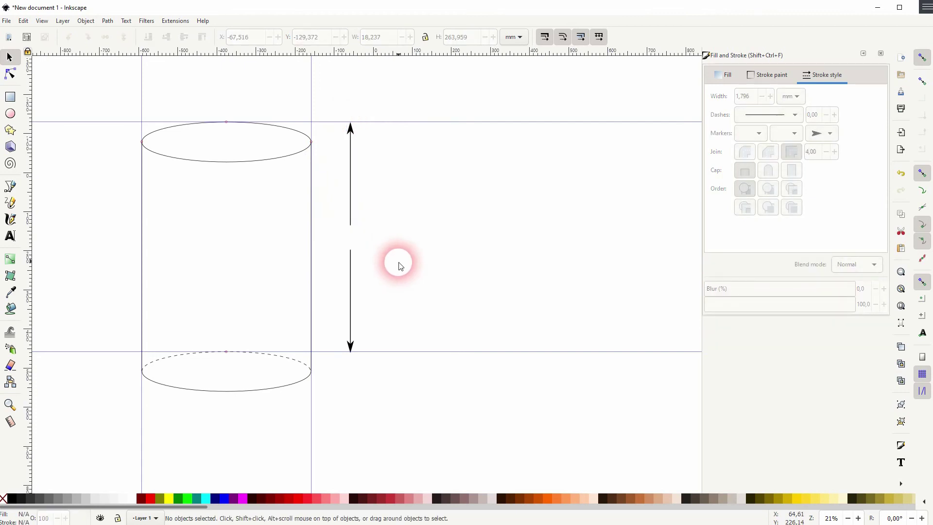
pyautogui.click(7, 238)
pyautogui.click(344, 235)
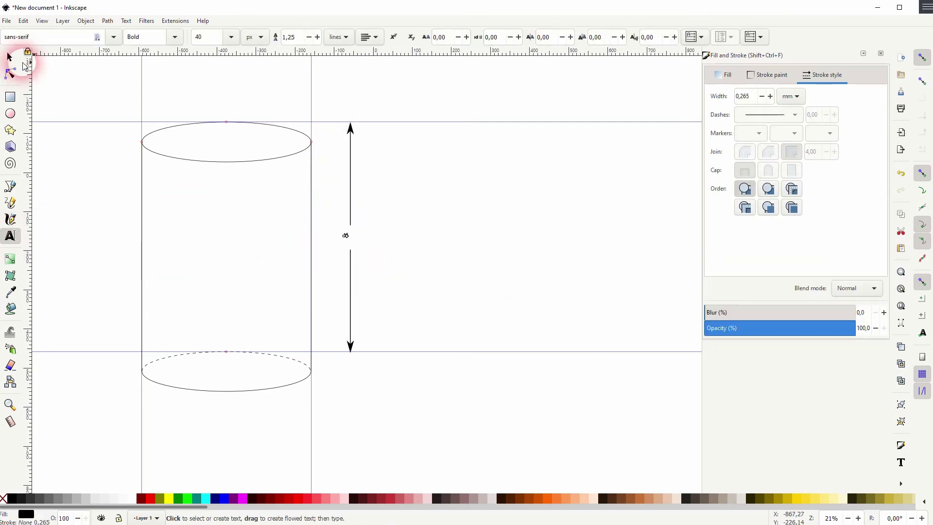
# Step: Enlarge the H label, set its font style to Normal, then select it with both arrows
pyautogui.click(9, 57)
pyautogui.moveTo(356, 249)
pyautogui.mouseDown()
pyautogui.moveTo(351, 239)
pyautogui.moveTo(363, 252)
pyautogui.mouseUp()
pyautogui.click(357, 242)
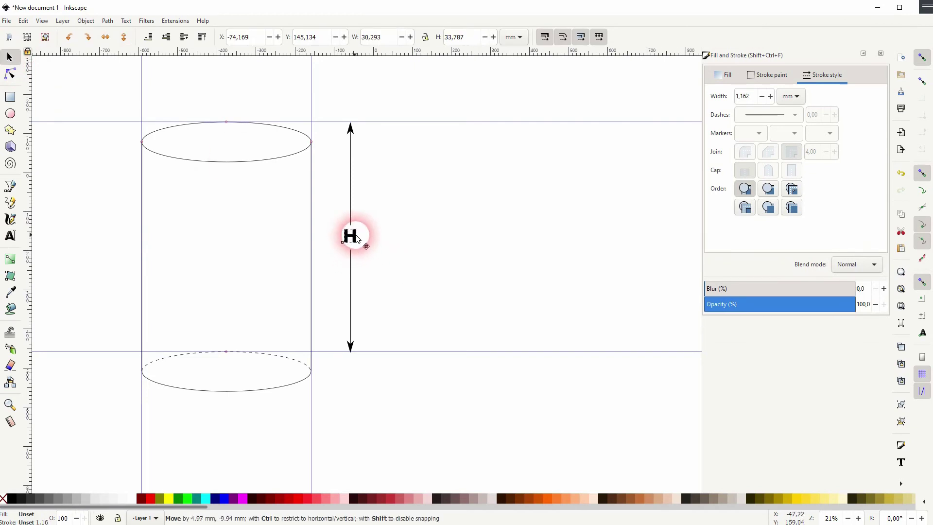
pyautogui.click(10, 236)
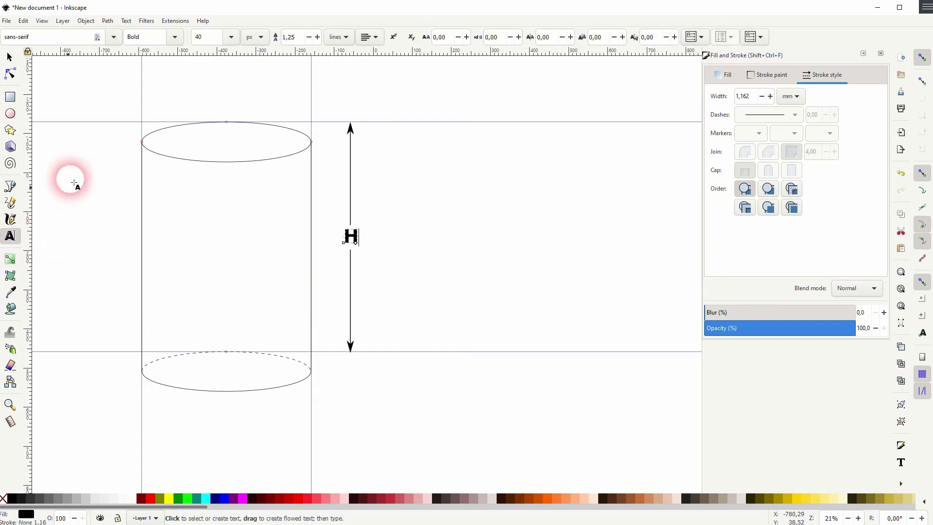
pyautogui.click(175, 37)
pyautogui.click(159, 54)
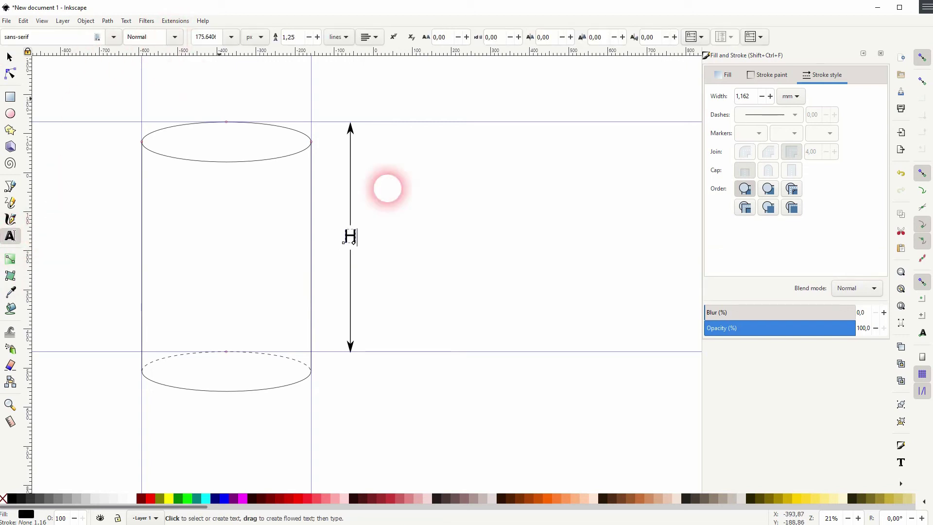
pyautogui.click(232, 38)
pyautogui.tripleClick(220, 39)
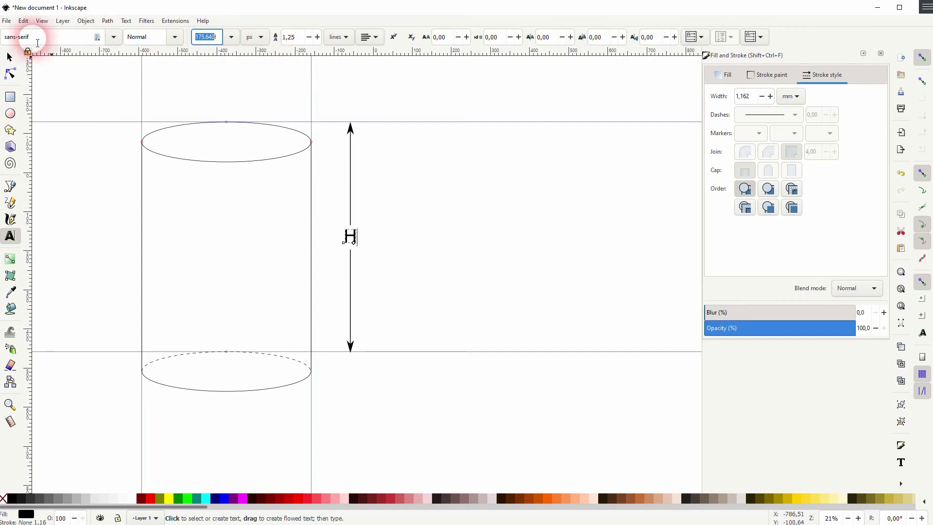
pyautogui.click(9, 57)
pyautogui.moveTo(331, 375); pyautogui.dragTo(397, 111)
# Step: Distribute the H label and both arrow halves equally by vertical centres, then reselect the H dimension
pyautogui.click(86, 20)
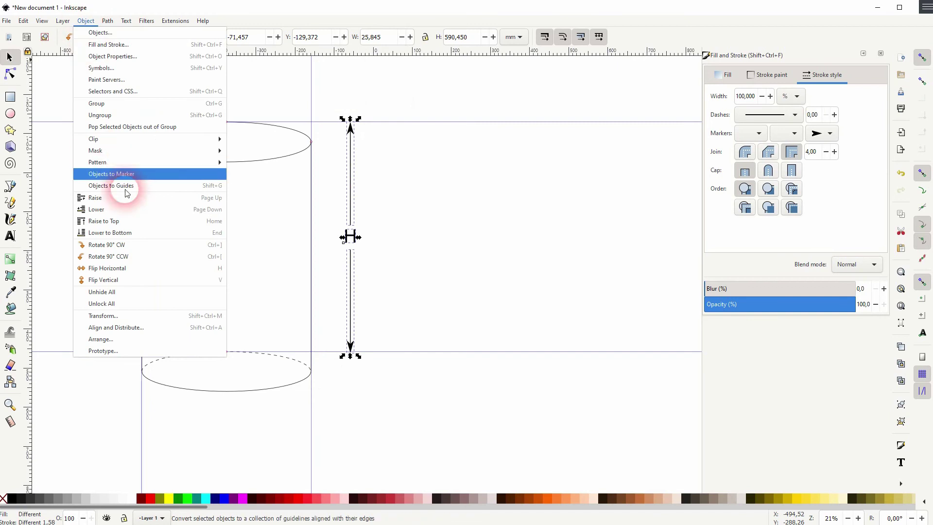
pyautogui.click(116, 327)
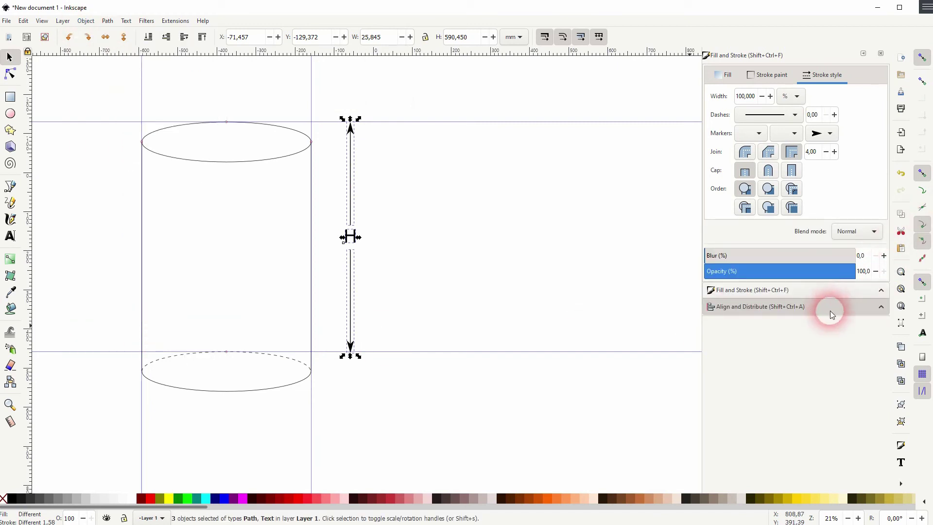
pyautogui.click(871, 306)
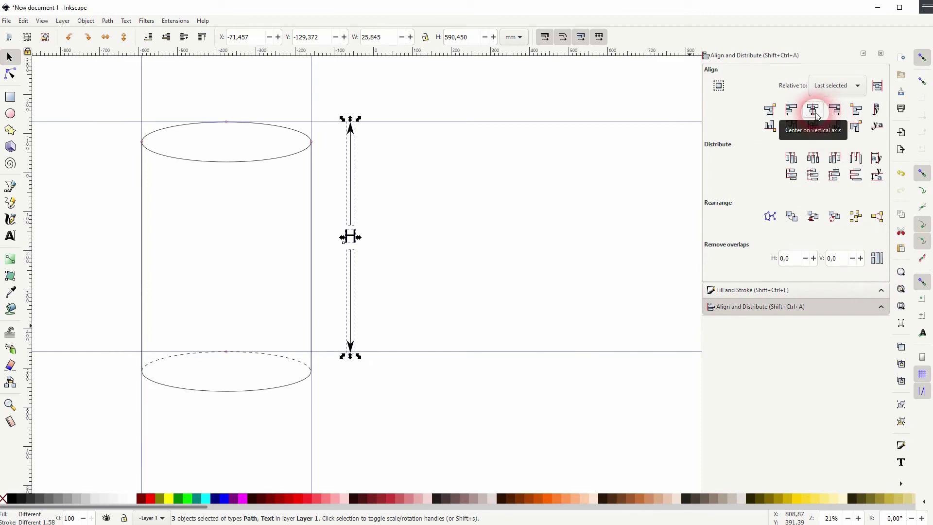
pyautogui.click(815, 176)
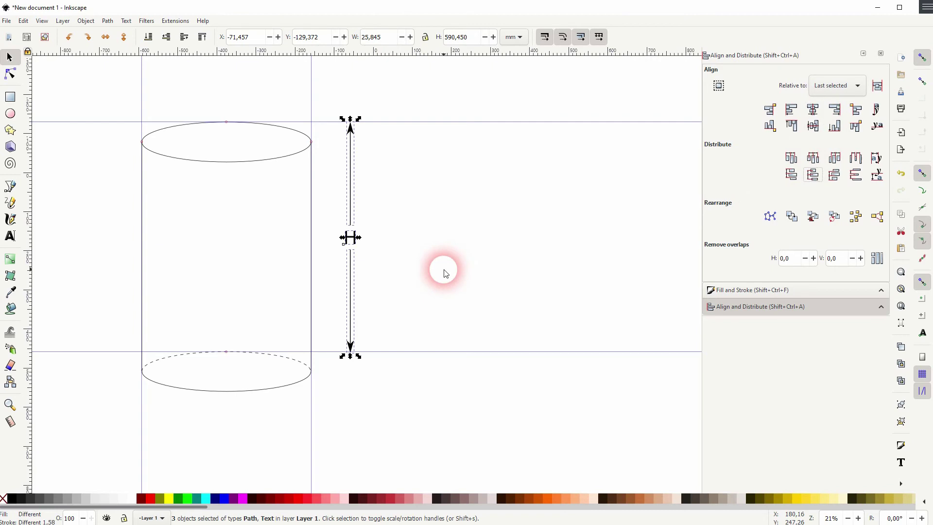
pyautogui.click(431, 267)
pyautogui.moveTo(328, 375); pyautogui.dragTo(408, 92)
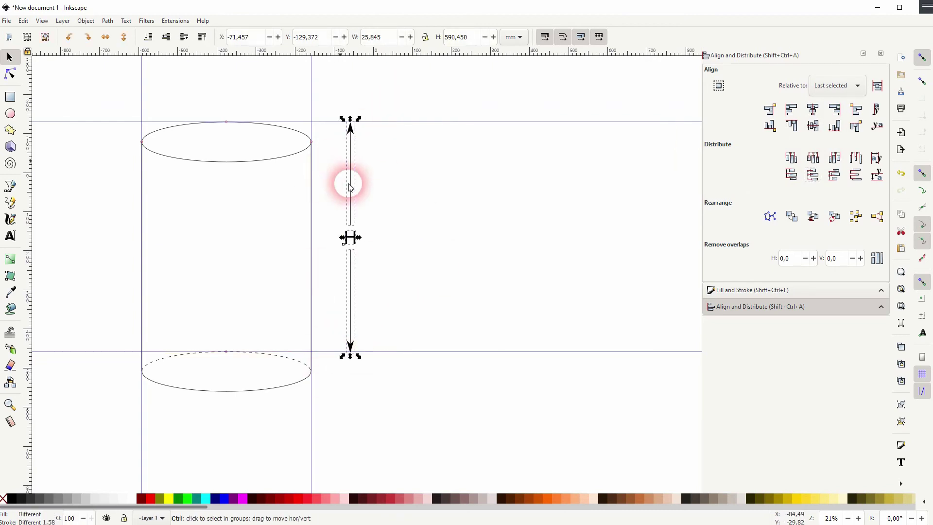
# Step: Duplicate the H dimension, rotate it horizontal, and fit it below the cylinder's width
pyautogui.click(352, 152)
pyautogui.hotkey('ctrl', 'd')
pyautogui.moveTo(358, 118); pyautogui.dragTo(214, 233)
pyautogui.moveTo(396, 241); pyautogui.dragTo(299, 414)
pyautogui.moveTo(375, 405); pyautogui.dragTo(321, 413)
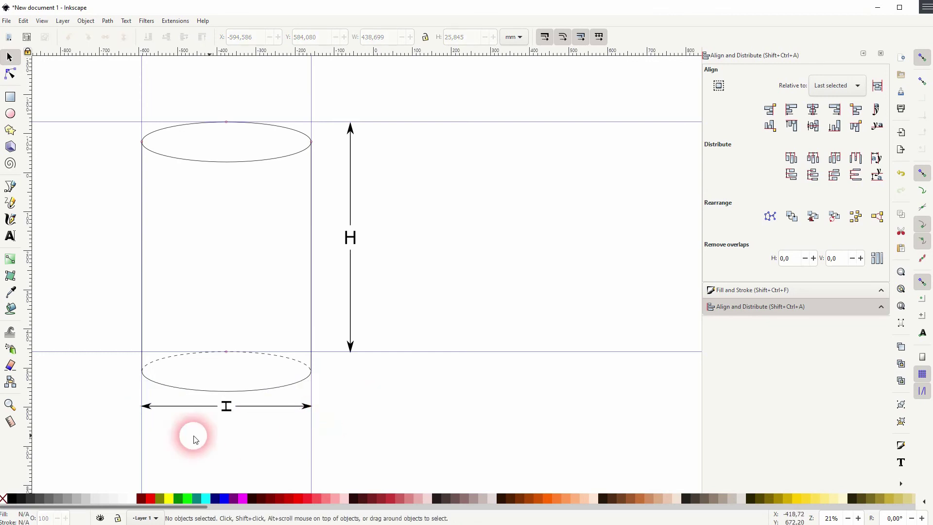
# Step: Change the copied label to W, rotate it upright, and select the whole W dimension
pyautogui.click(226, 407)
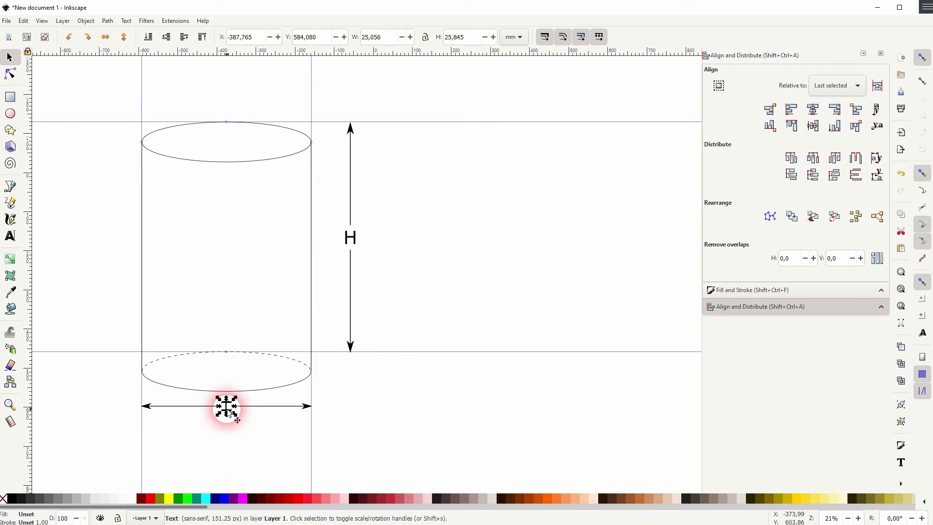
pyautogui.doubleClick(226, 407)
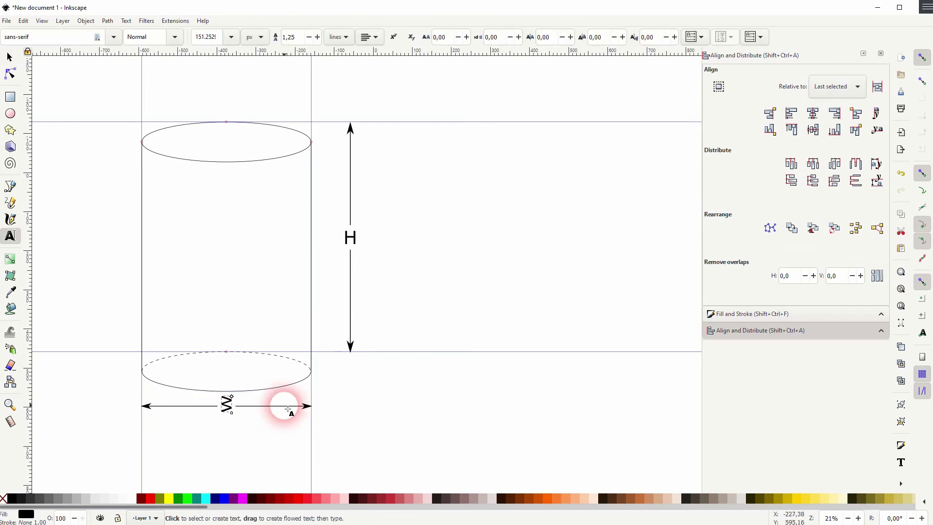
pyautogui.click(9, 57)
pyautogui.click(226, 403)
pyautogui.moveTo(235, 392); pyautogui.dragTo(247, 414)
pyautogui.moveTo(110, 435); pyautogui.dragTo(337, 392)
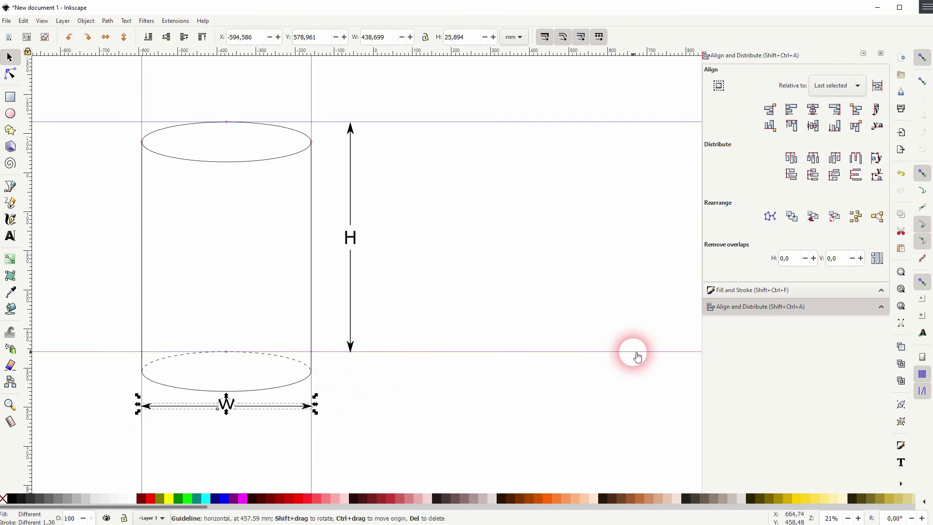
# Step: Give the W arrow halves a 1.5 mm stroke width
pyautogui.click(804, 291)
pyautogui.click(365, 412)
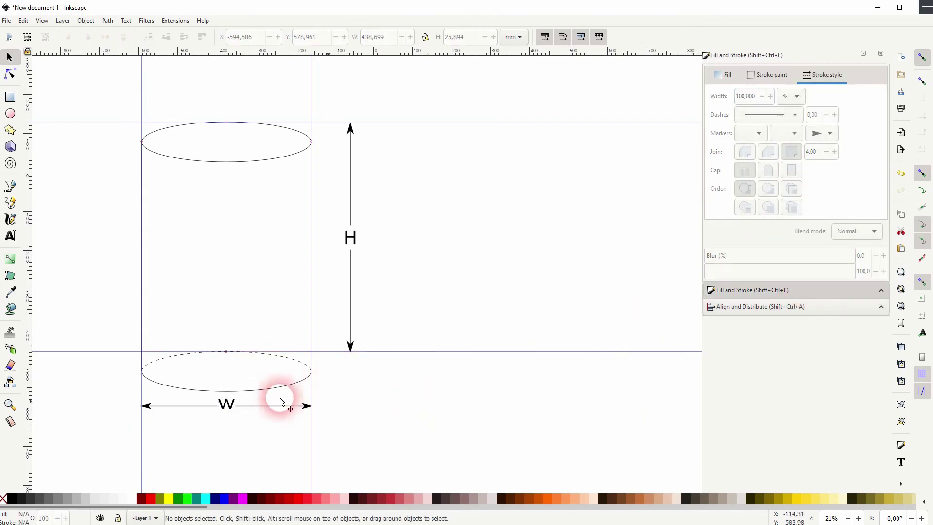
pyautogui.doubleClick(191, 408)
pyautogui.doubleClick(753, 95)
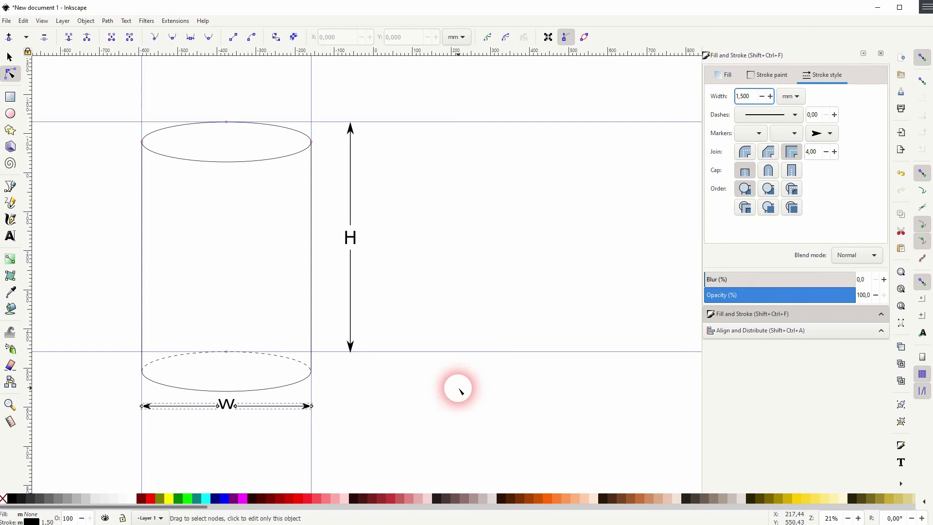
pyautogui.click(422, 386)
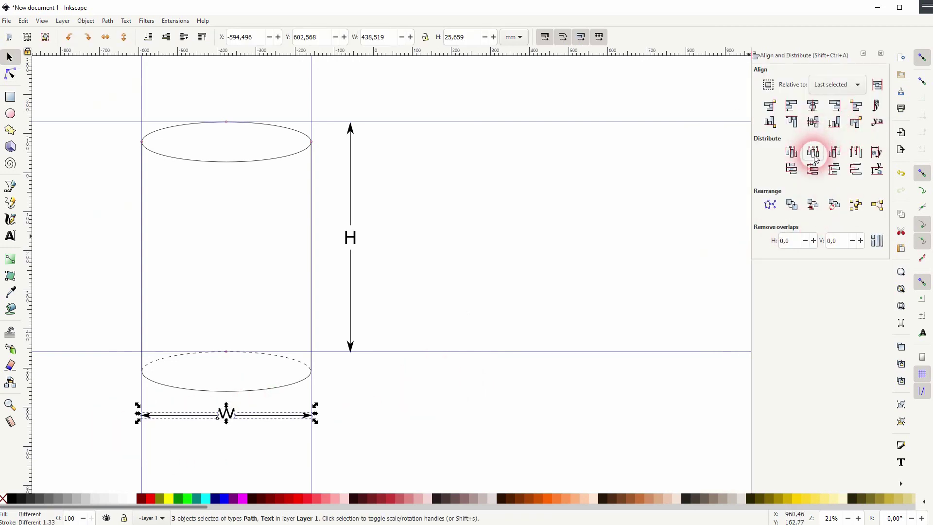
# Step: Distribute the W label and arrow halves evenly and align them on one horizontal line
pyautogui.click(815, 158)
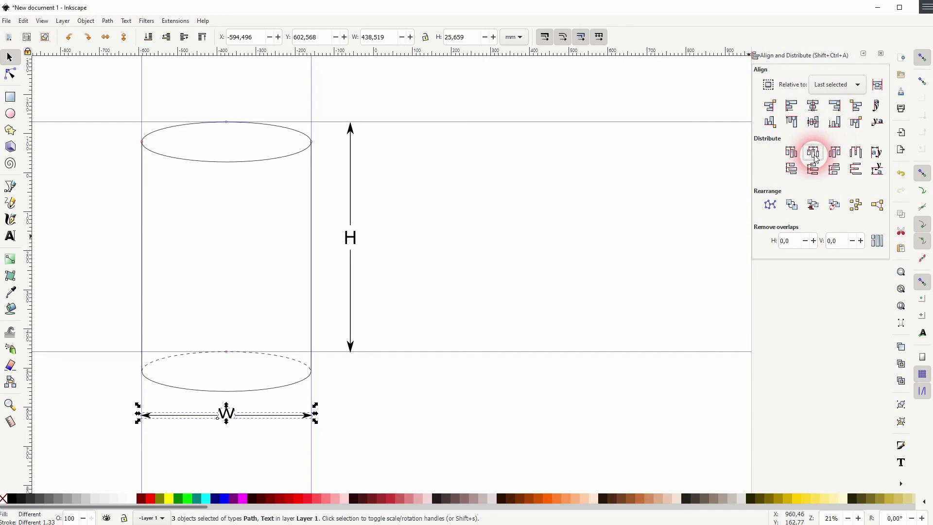
pyautogui.click(820, 127)
pyautogui.click(491, 403)
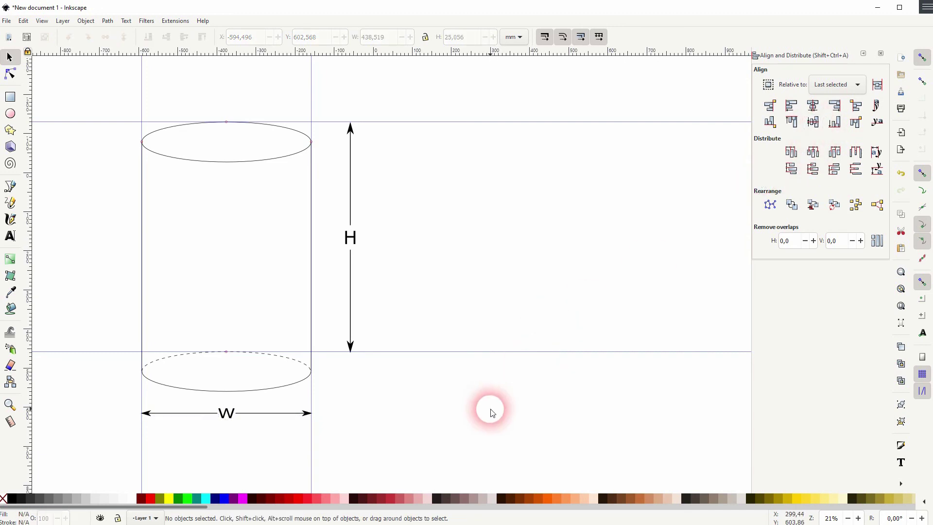
pyautogui.click(834, 122)
pyautogui.click(880, 53)
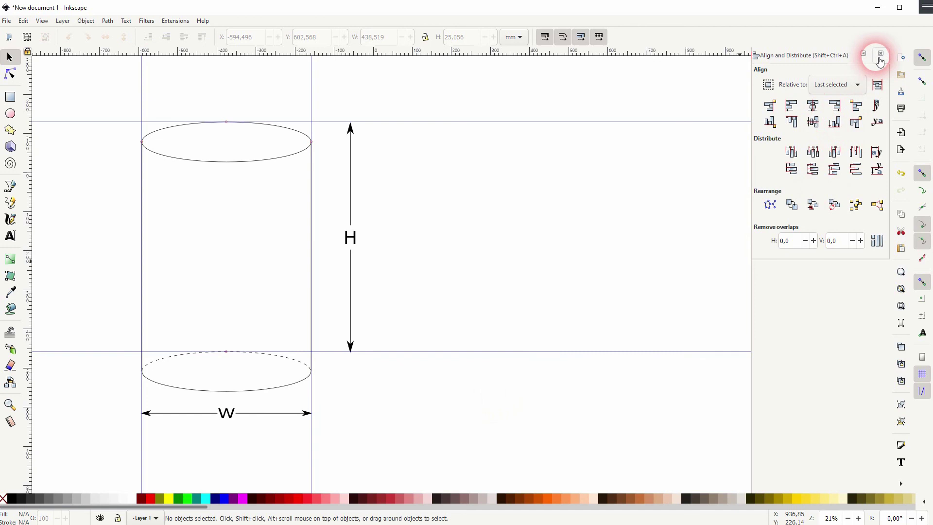
# Step: Delete all guides from the Guides tab of Document Properties
pyautogui.click(7, 20)
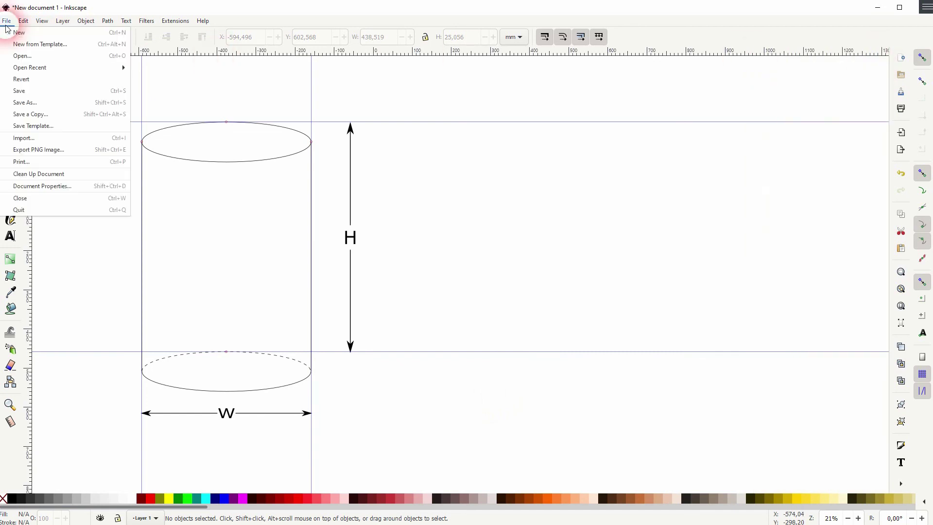
pyautogui.click(88, 186)
pyautogui.click(627, 40)
pyautogui.click(728, 151)
pyautogui.click(835, 20)
pyautogui.click(437, 362)
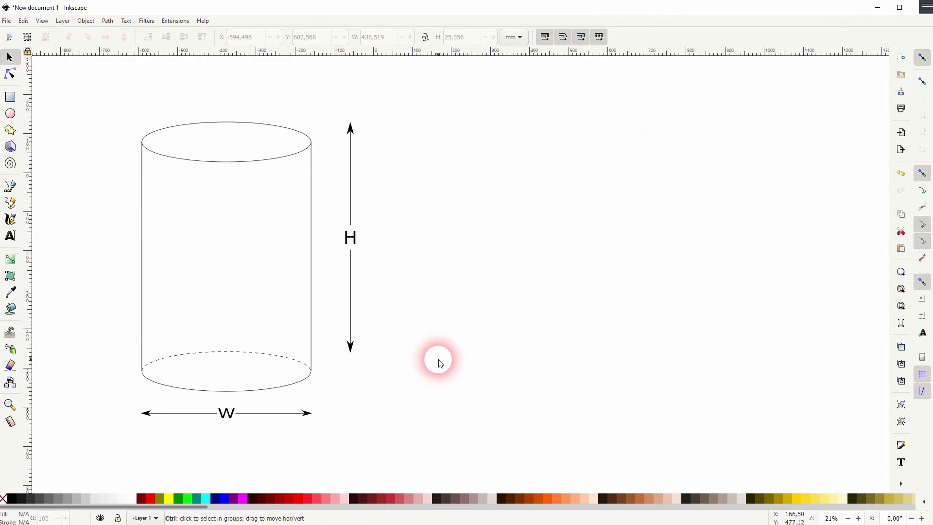
# Step: Zoom out to review the finished cylinder with its H and W dimensions
pyautogui.scroll(-1, 438, 362)
pyautogui.moveTo(168, 438)
pyautogui.mouseDown()
pyautogui.moveTo(484, 141)
pyautogui.moveTo(479, 146)
pyautogui.mouseUp()
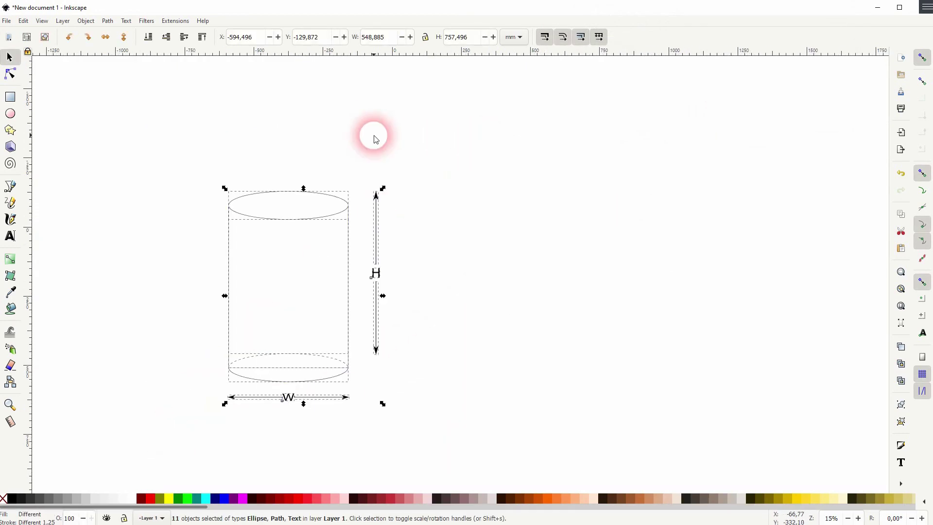
pyautogui.click(467, 345)
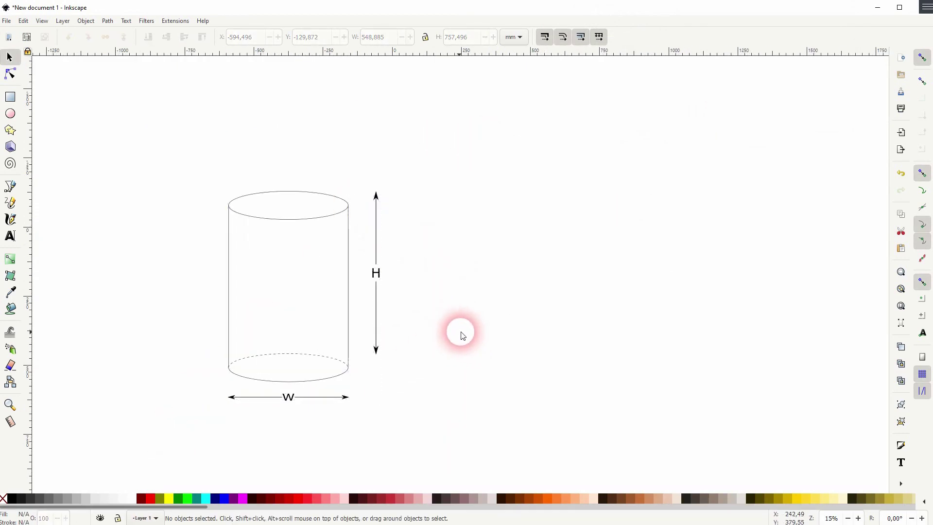